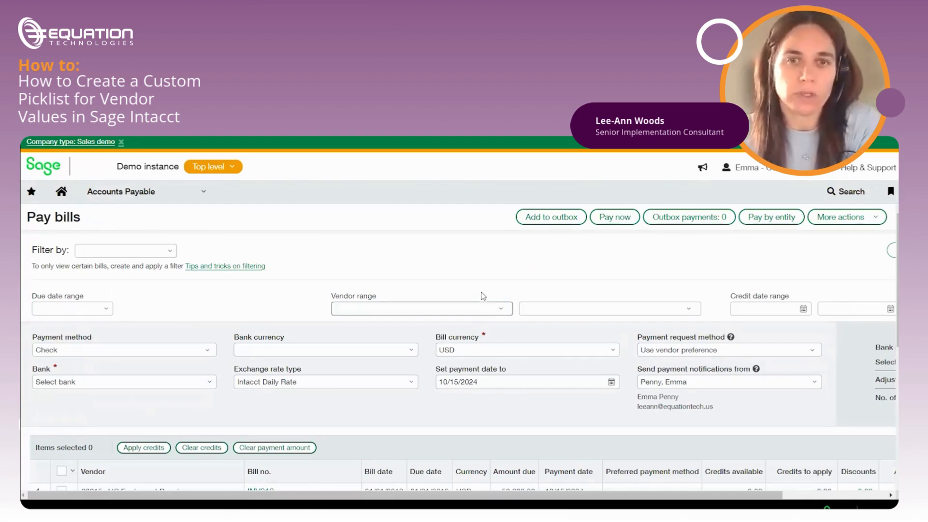
- Review the bills listed on the Pay bills page and its available filter options
click(170, 251)
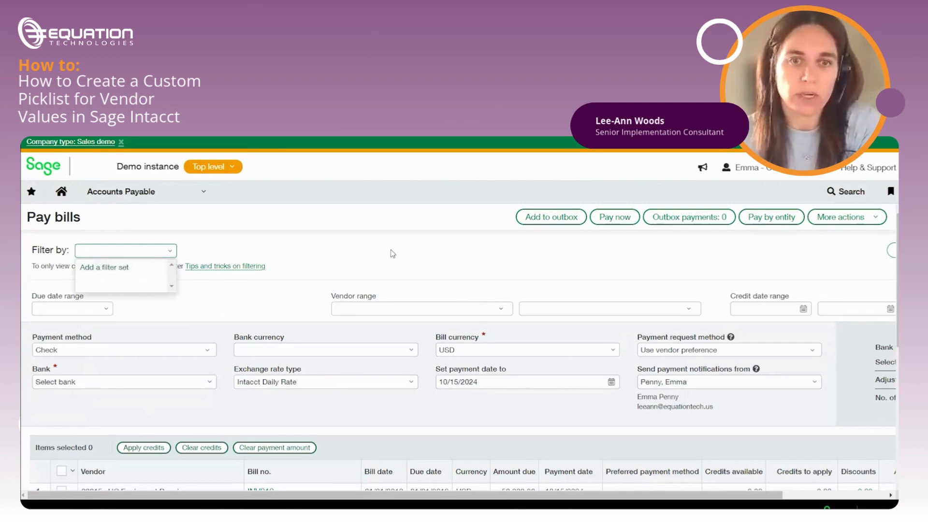
scroll(405, 336, down, 5)
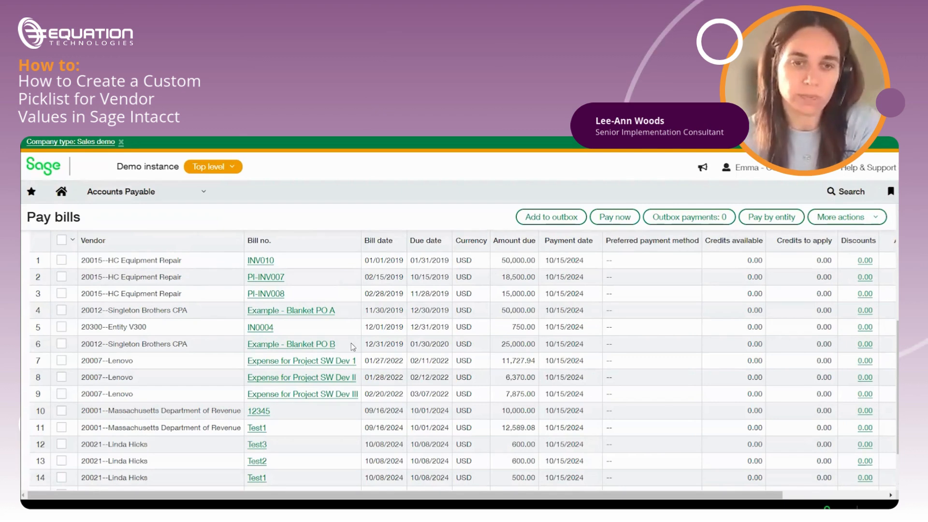
scroll(330, 389, up, 1)
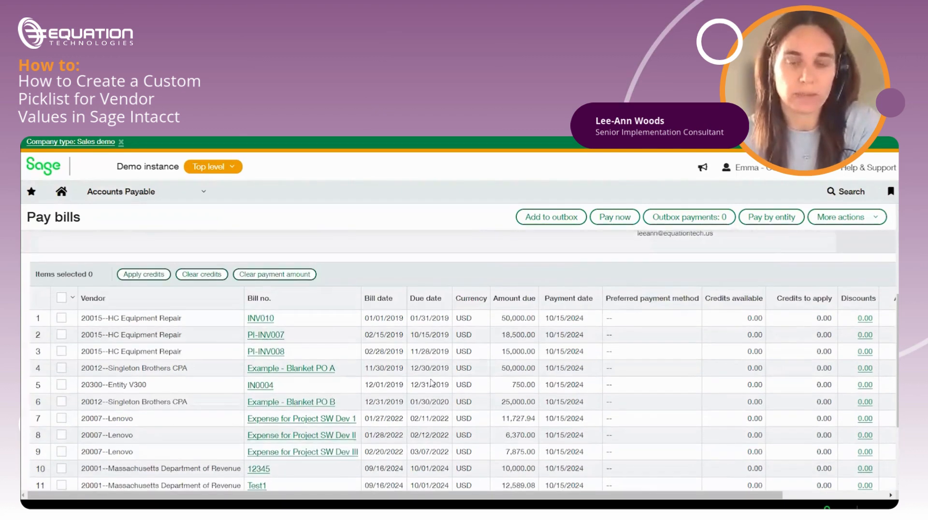
scroll(185, 325, up, 3)
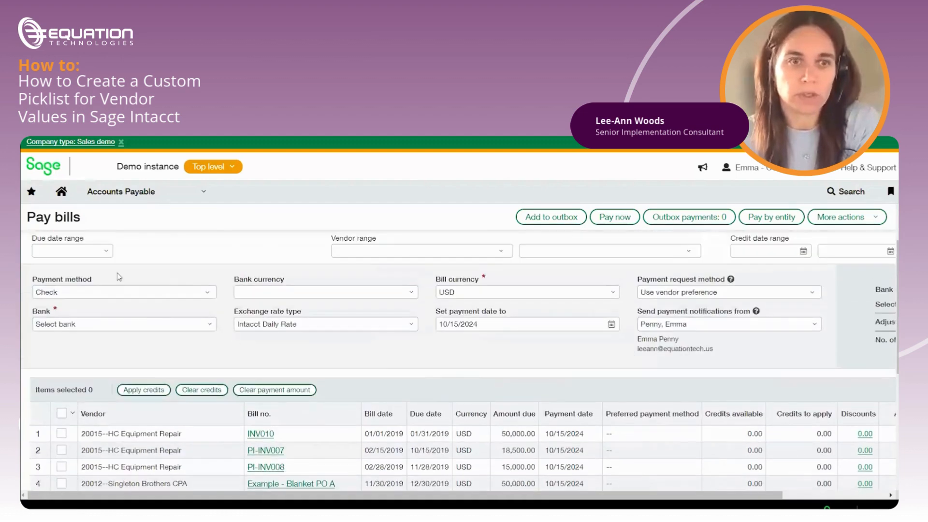
scroll(119, 277, up, 1)
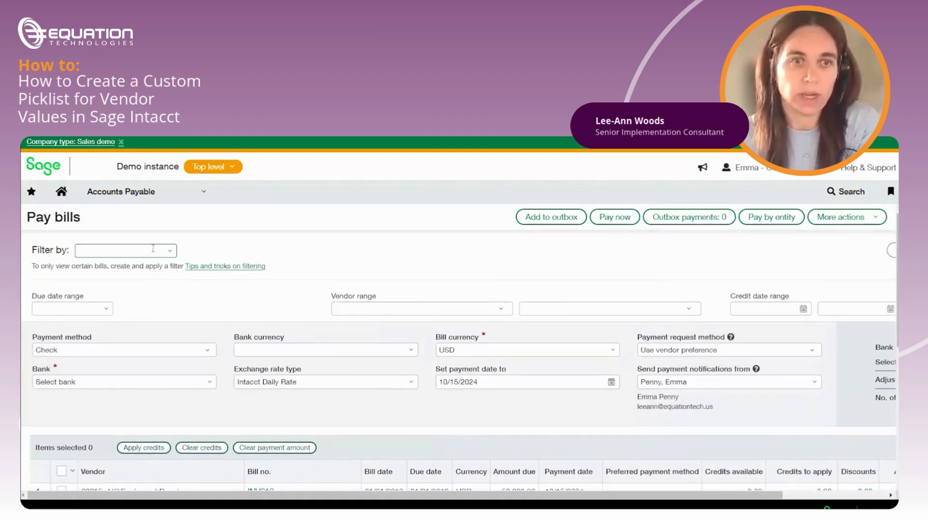
- Start a new filter set for the bills and choose Vendor as the object of the first drill down filter
click(154, 250)
click(118, 266)
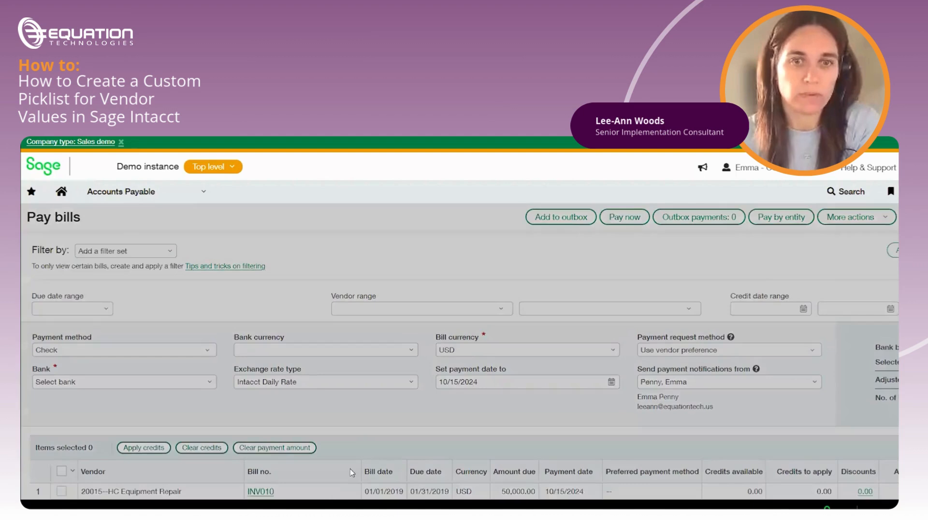
scroll(362, 409, down, 8)
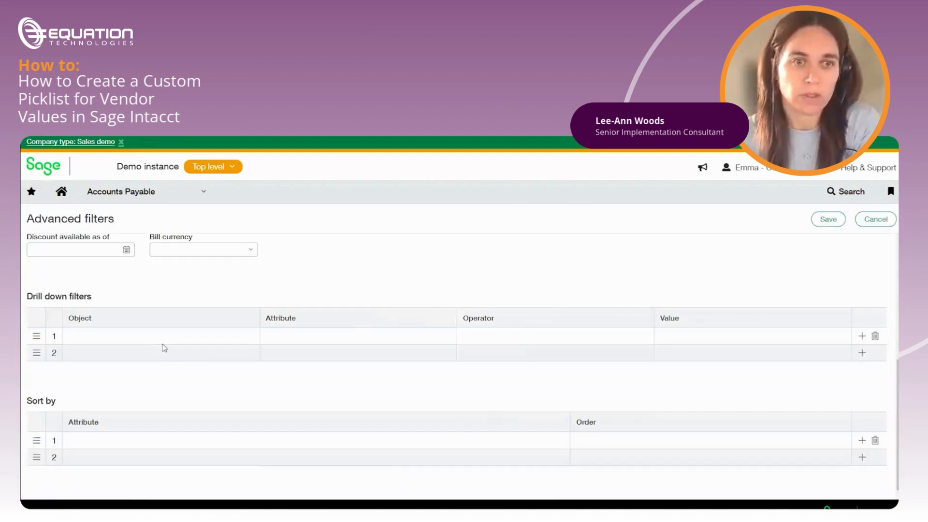
click(157, 338)
text(V)
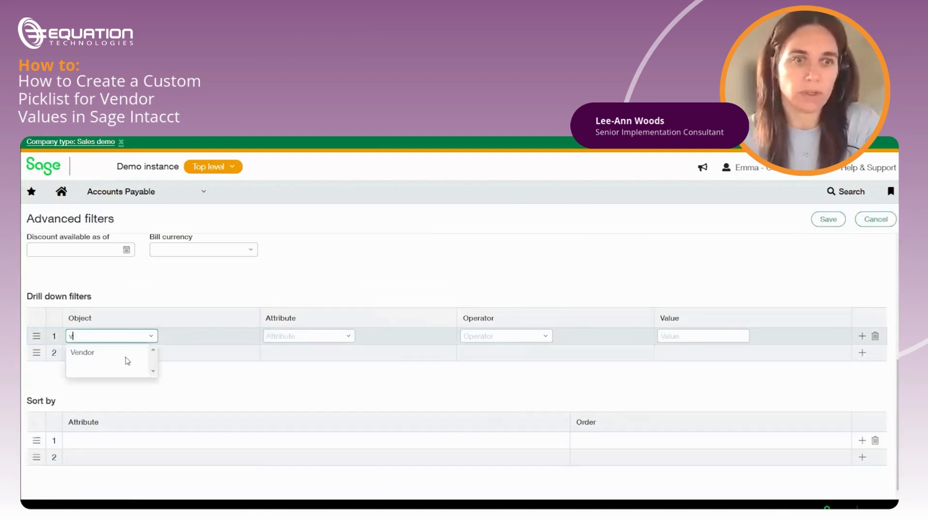
click(97, 352)
- Set the drill down filter's attribute to Preferred payment method and its operator to equals
click(350, 336)
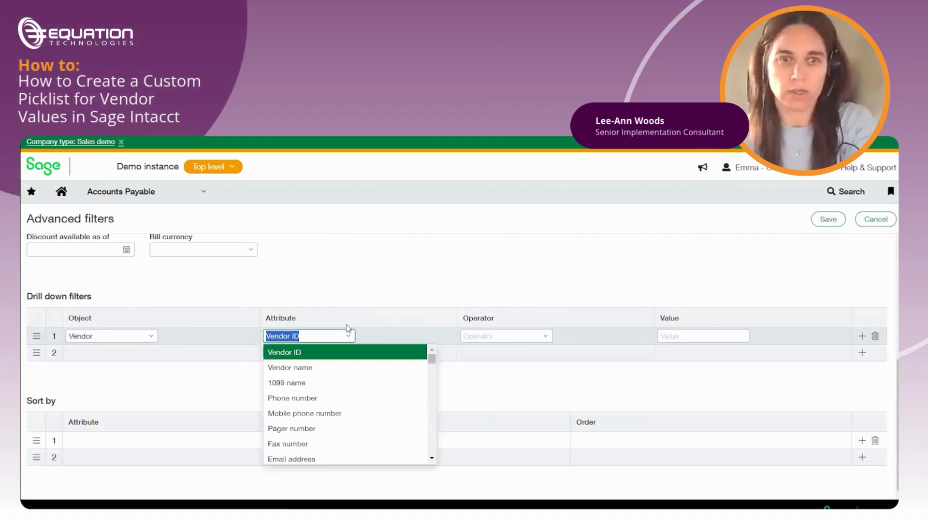
text(pp)
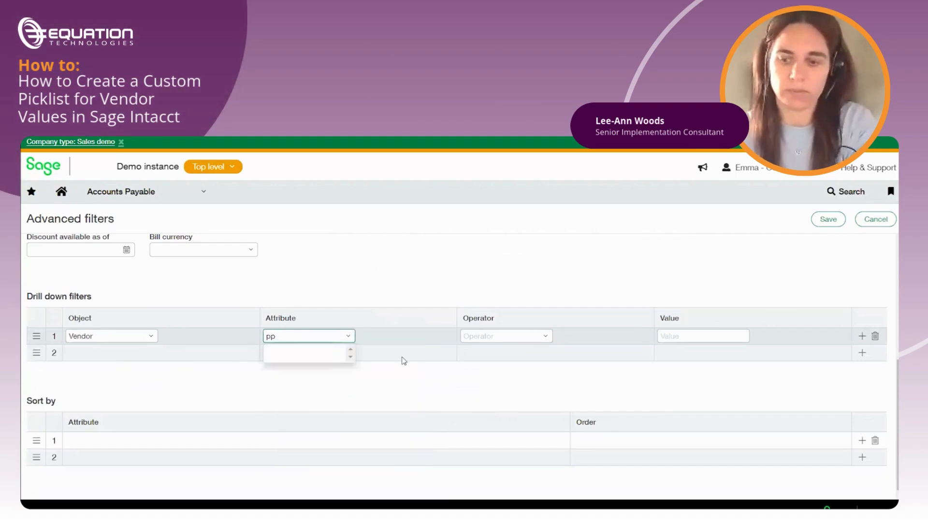
key(BackSpace)
text(r)
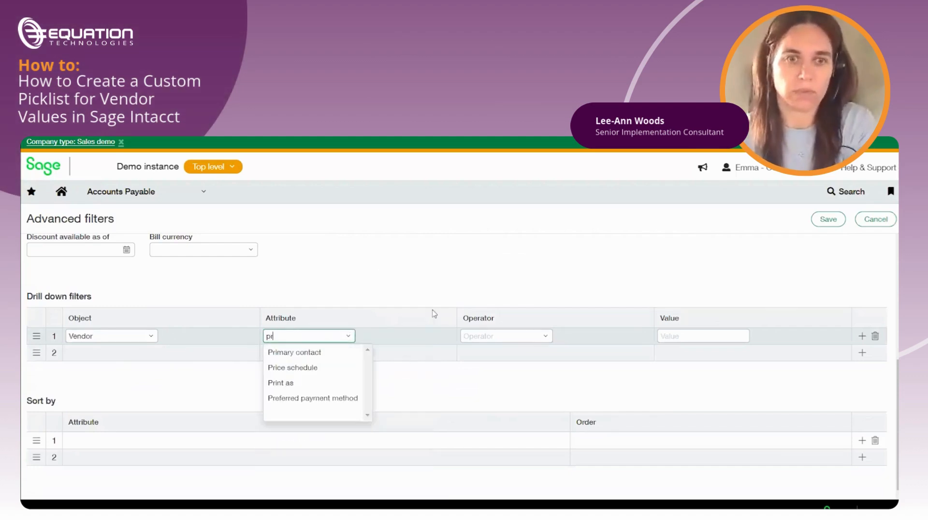
click(343, 399)
click(545, 337)
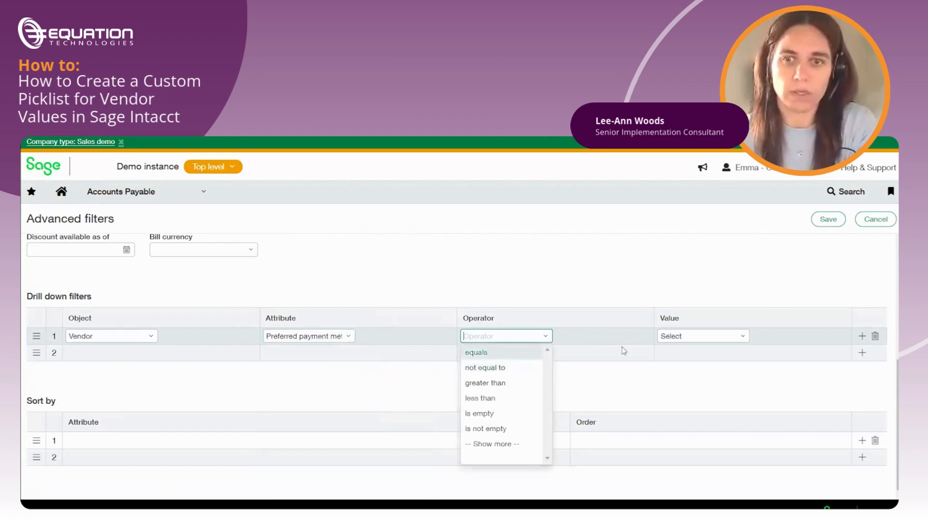
click(624, 351)
- View the payment method values offered for the drill down filter and cancel the filter set
click(743, 337)
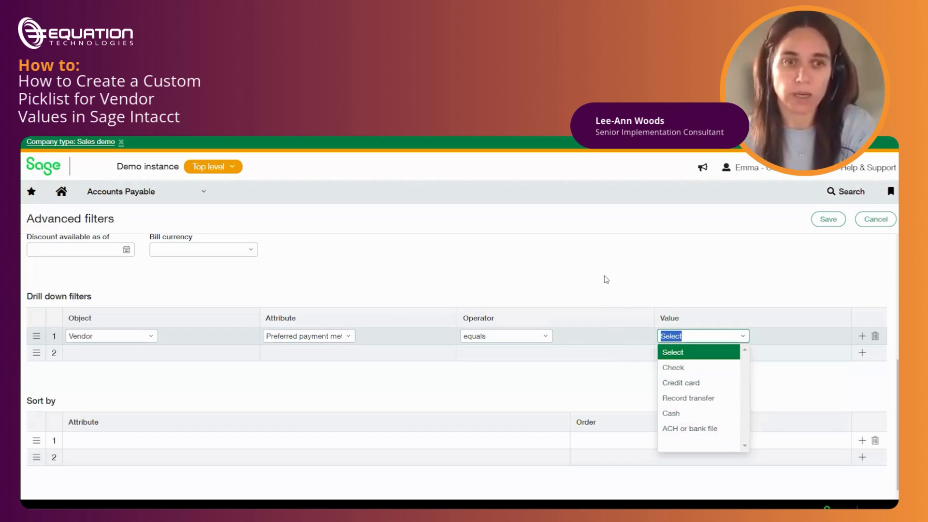
click(621, 323)
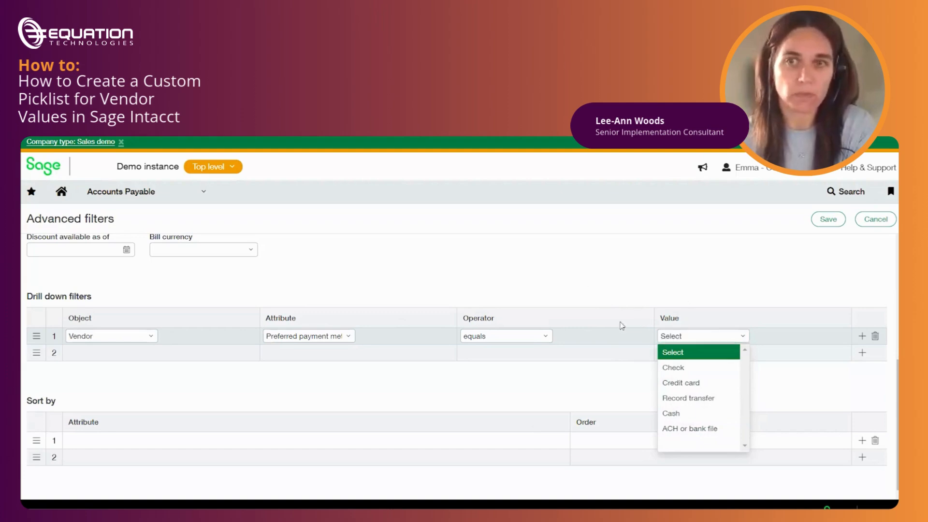
click(873, 220)
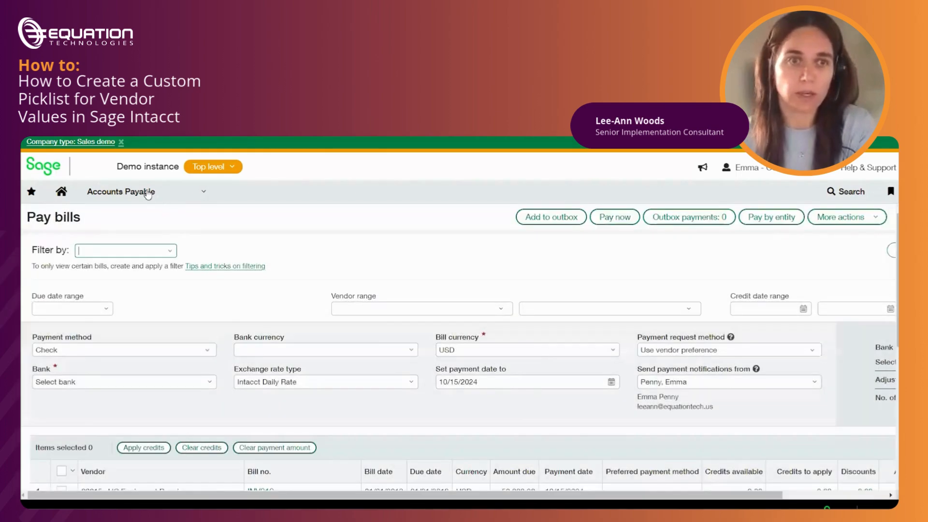
- Open the Custom fields list in Platform Services and start adding a new custom field
click(147, 193)
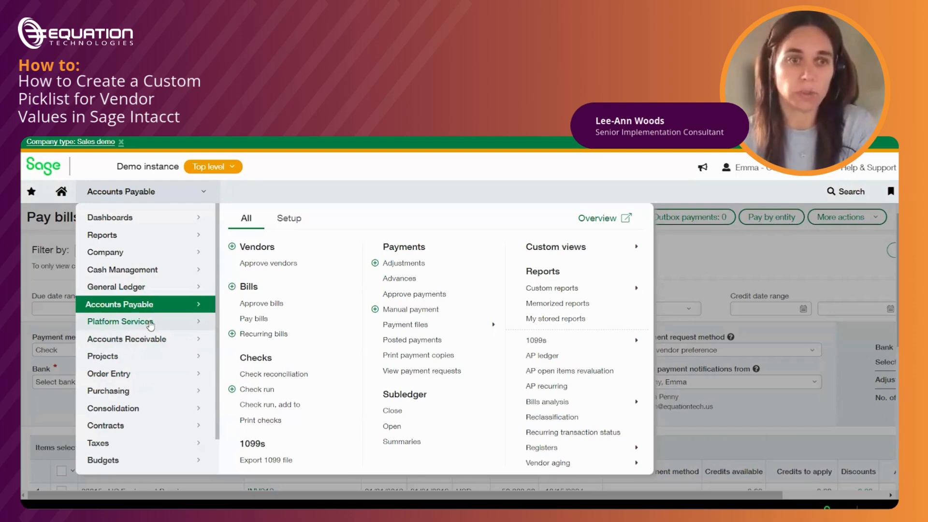
click(186, 329)
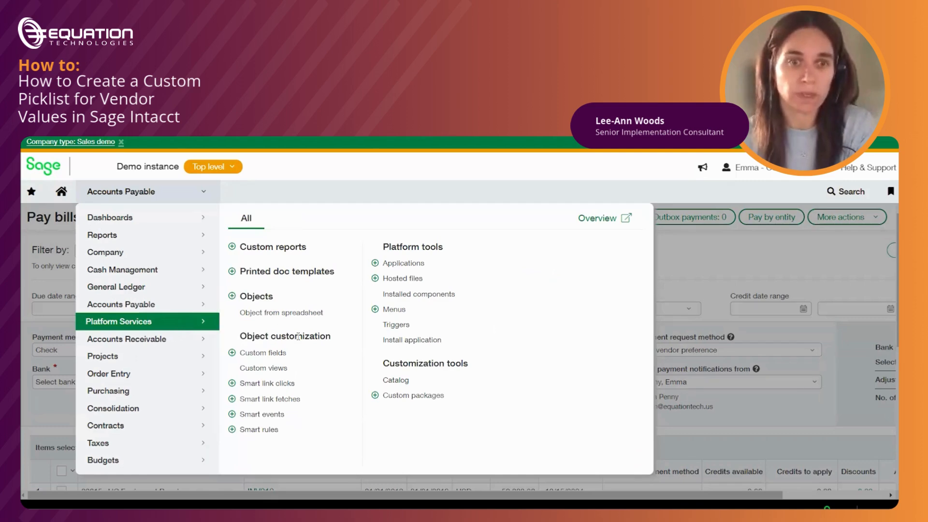
click(263, 353)
click(509, 182)
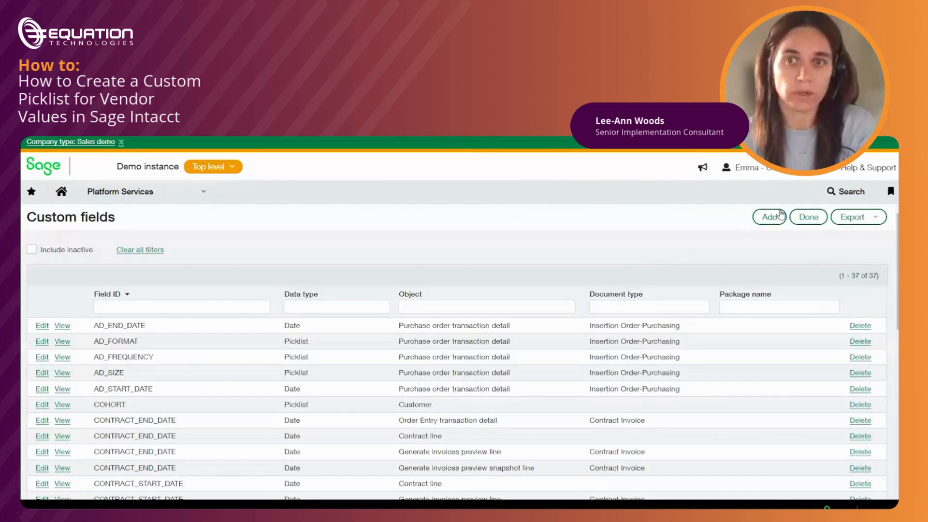
click(781, 217)
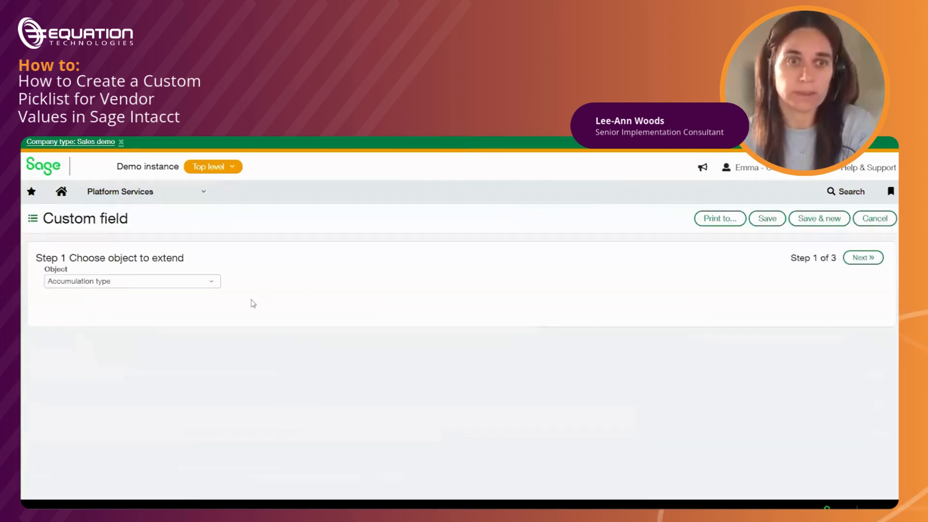
- Choose Vendor as the object to extend and Picklist as the custom field's data type
click(199, 282)
key(v)
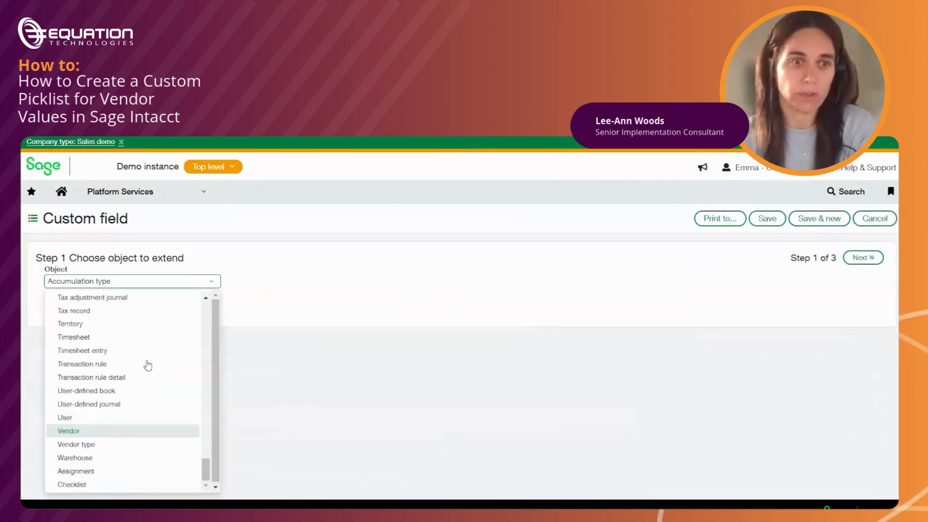
click(101, 431)
click(866, 259)
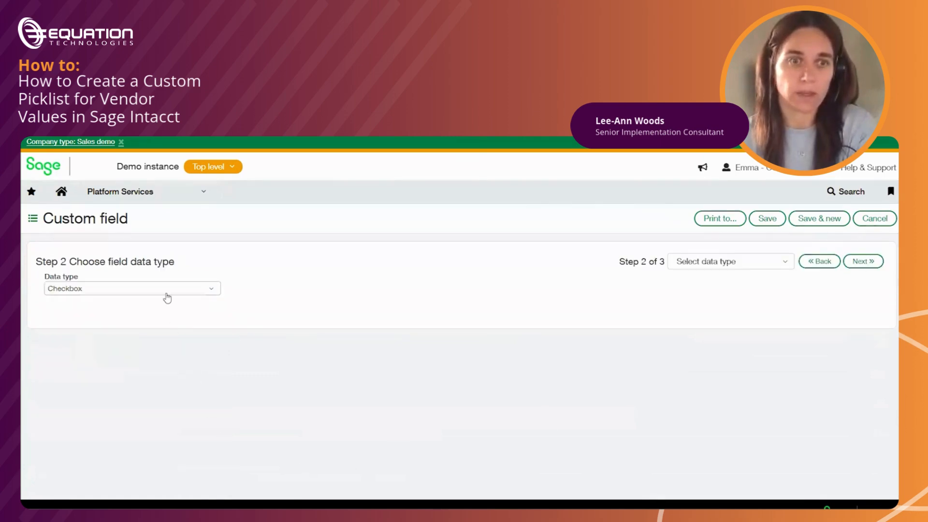
click(164, 291)
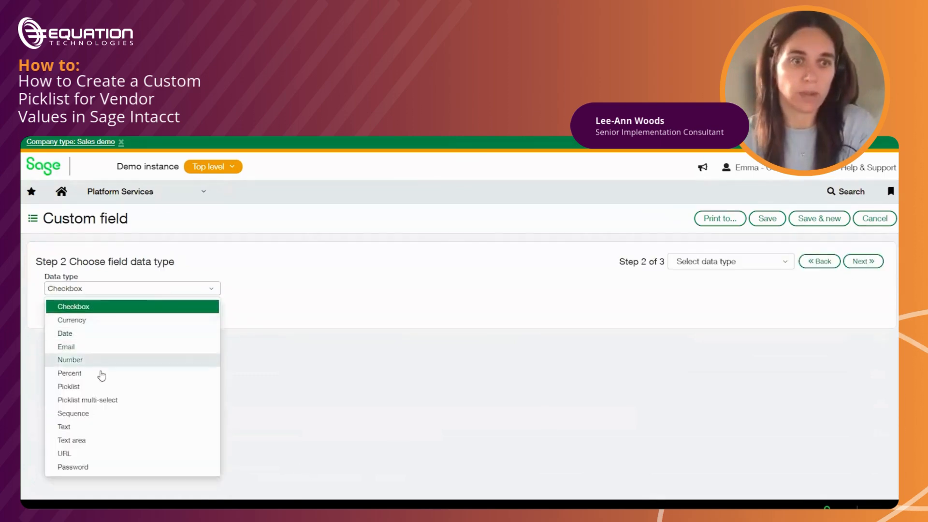
click(97, 386)
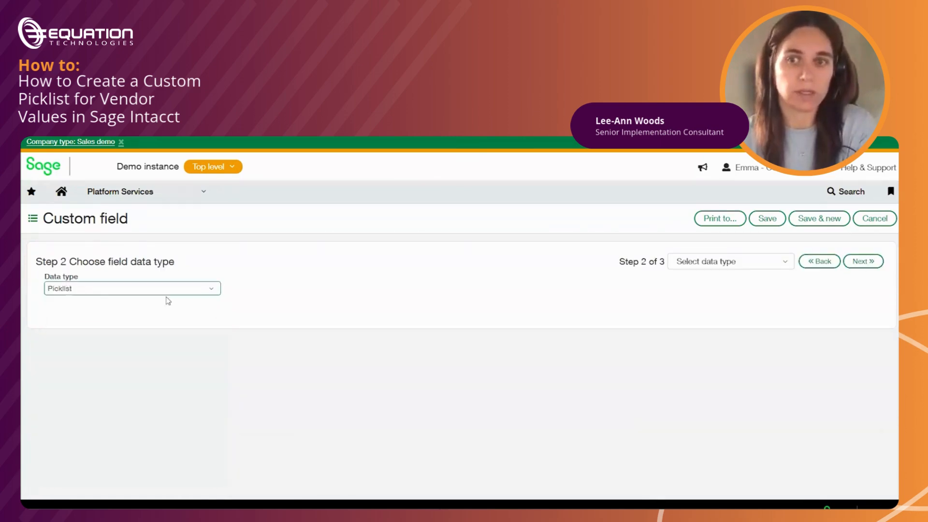
click(863, 262)
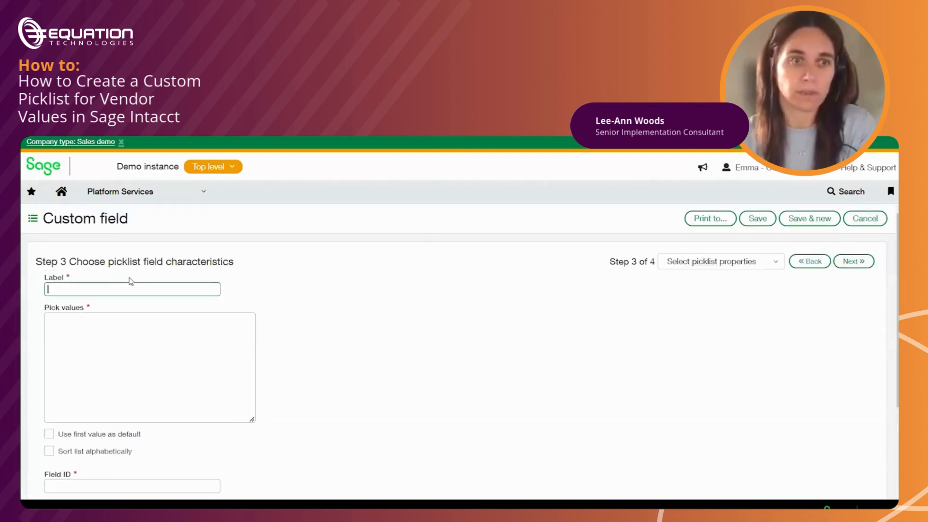
- Label the picklist field Paycode and enter the pick values ACH, EFT, Wire, Check and PAD
click(139, 287)
text(P)
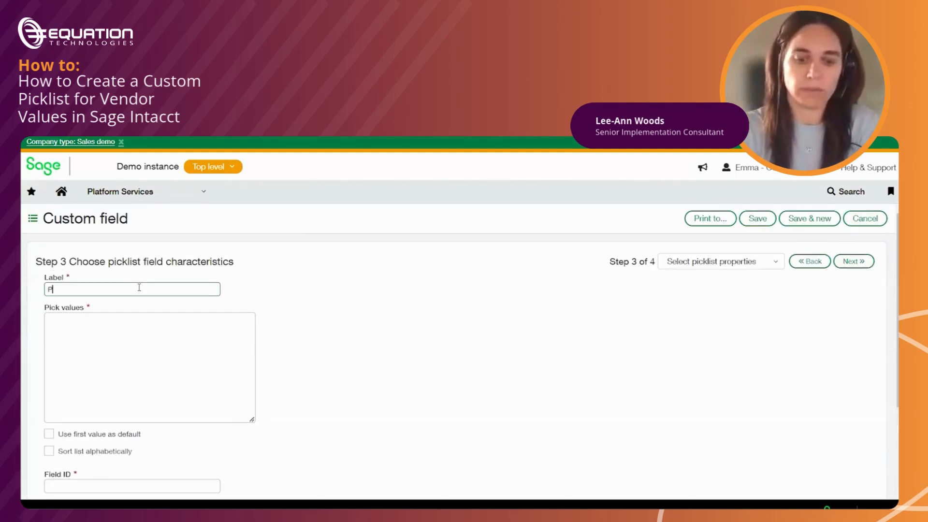
text(AYCODE)
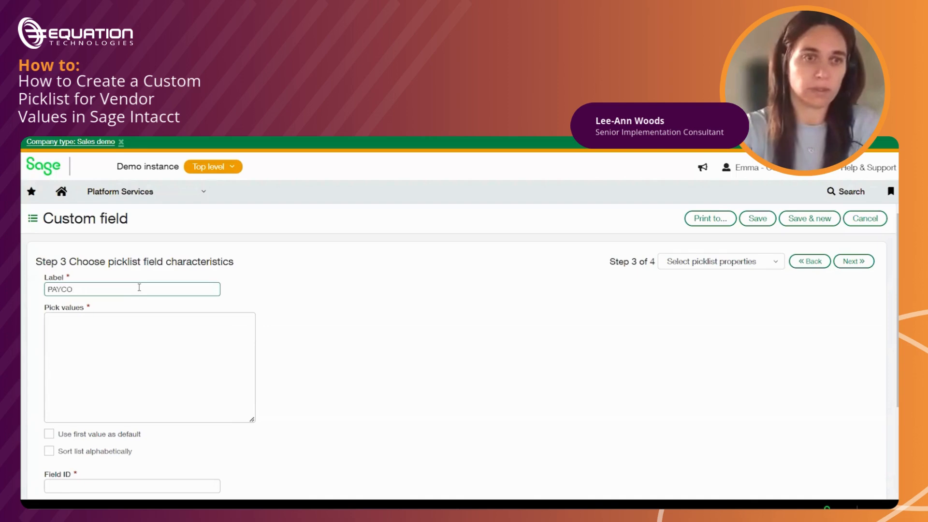
key(BackSpace)
key(BackSpace)
key(BackSpace)
text(yc)
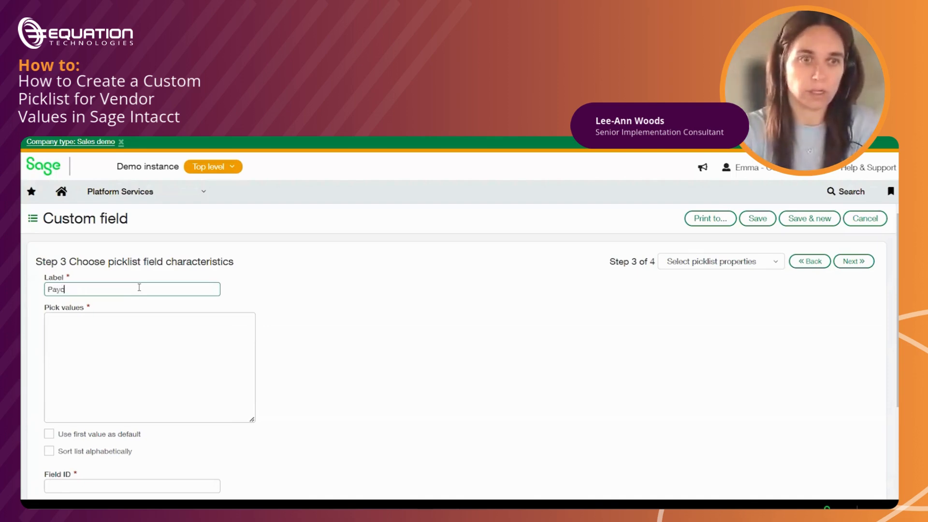
text(ode)
key(Tab)
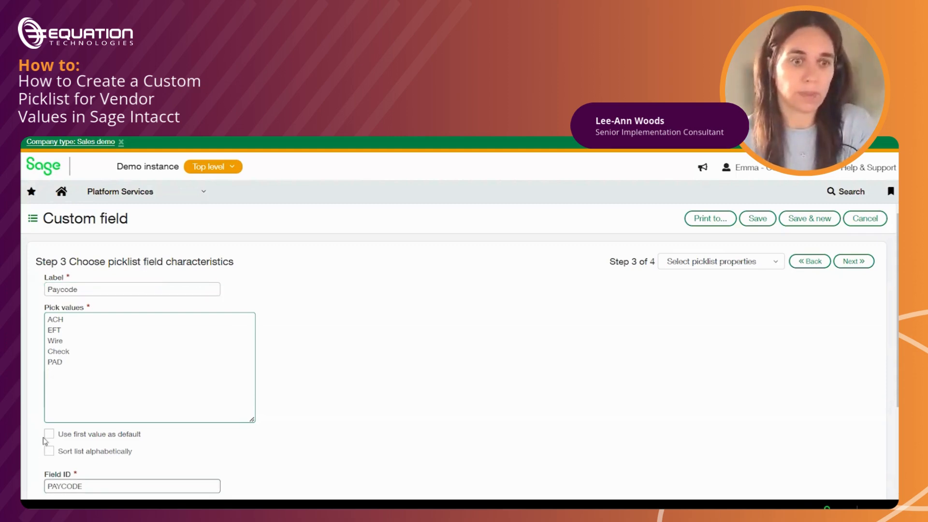
- Check the Paycode field's ID, make the field required in the deployment options, and save the custom field
scroll(108, 394, down, 3)
drag(83, 362, 27, 367)
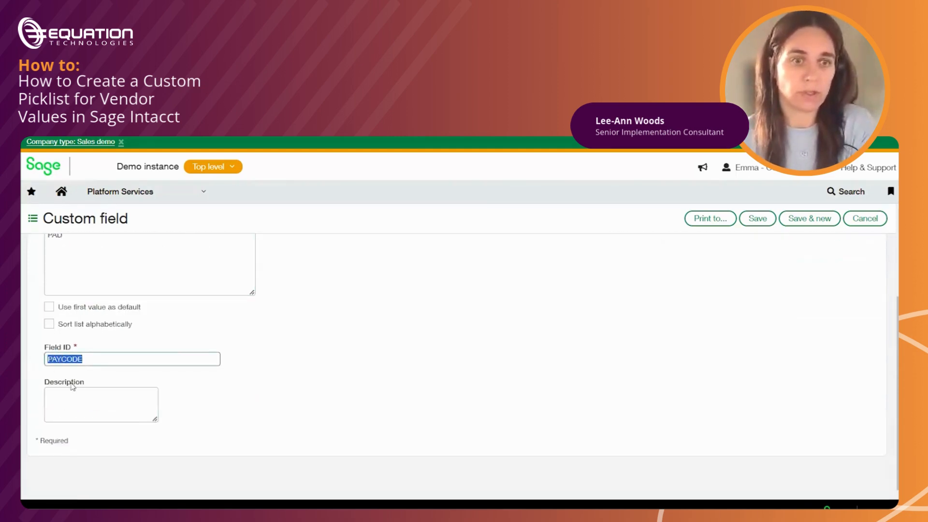
scroll(249, 400, up, 3)
click(863, 262)
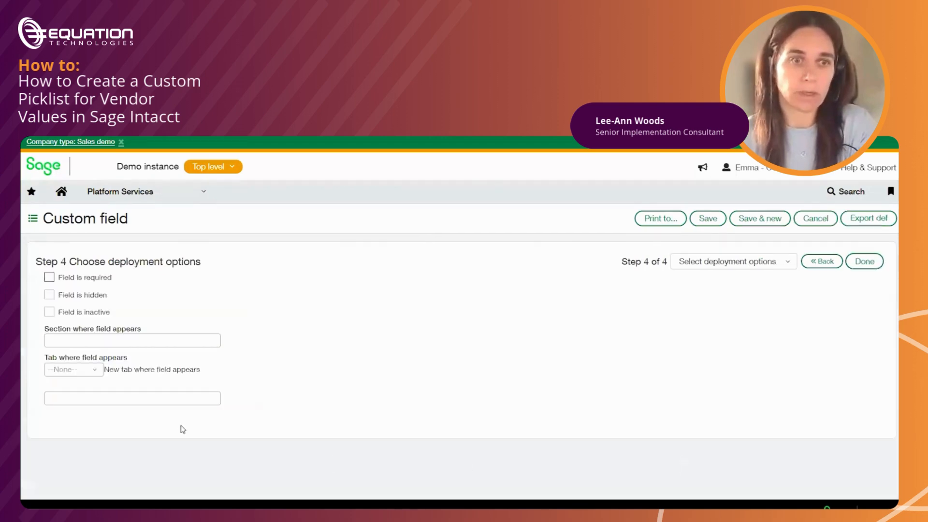
click(49, 277)
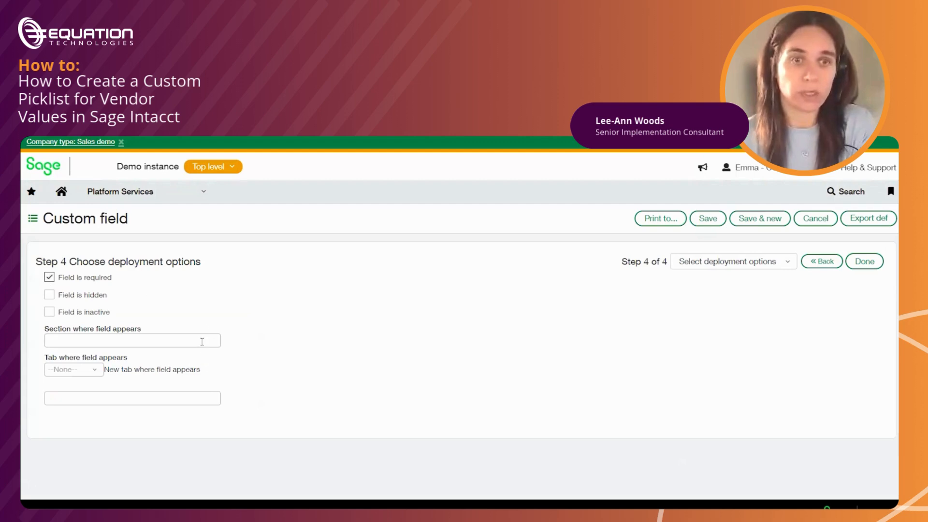
click(707, 218)
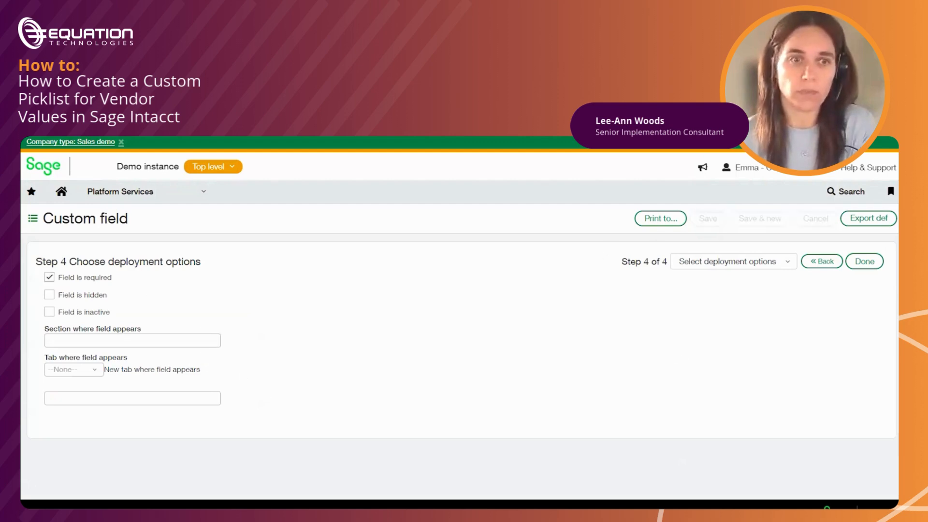
mouse_move(581, 507)
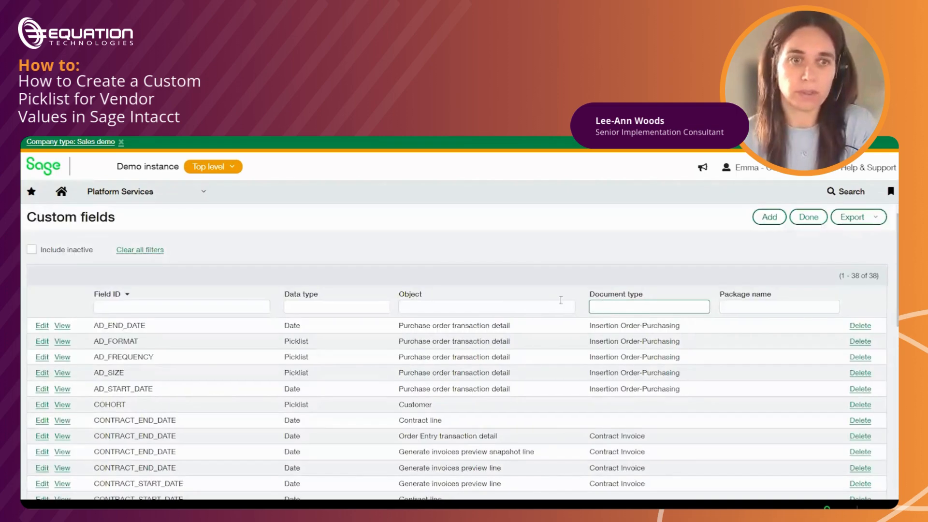
- Open the Pay bills page in Accounts Payable and start adding a filter set
click(160, 198)
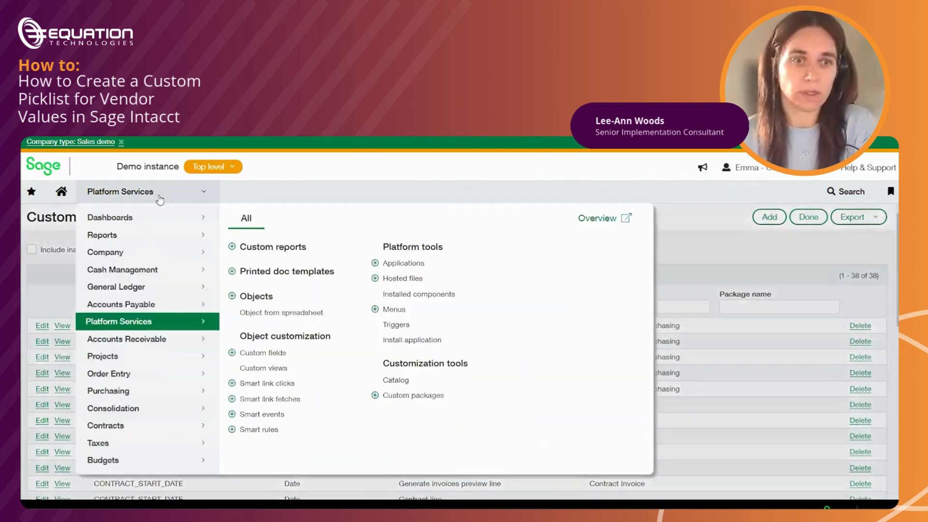
click(150, 306)
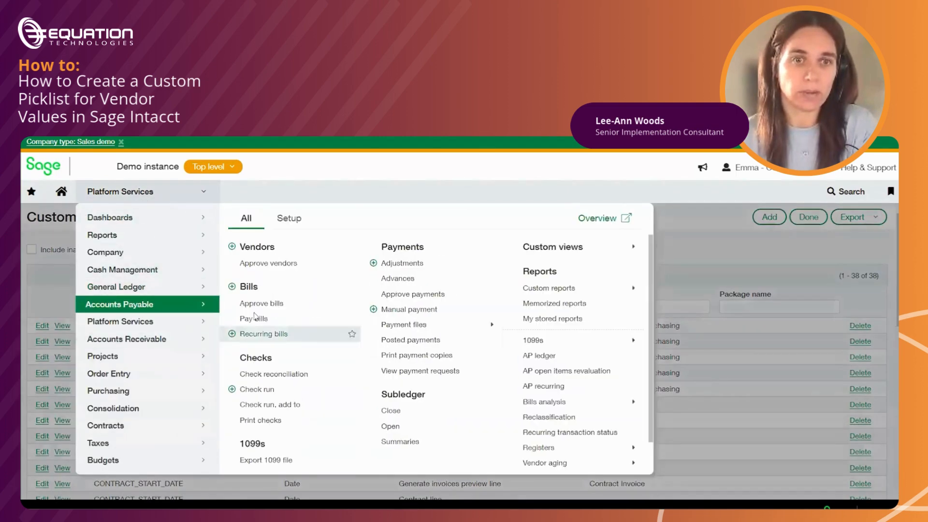
click(282, 317)
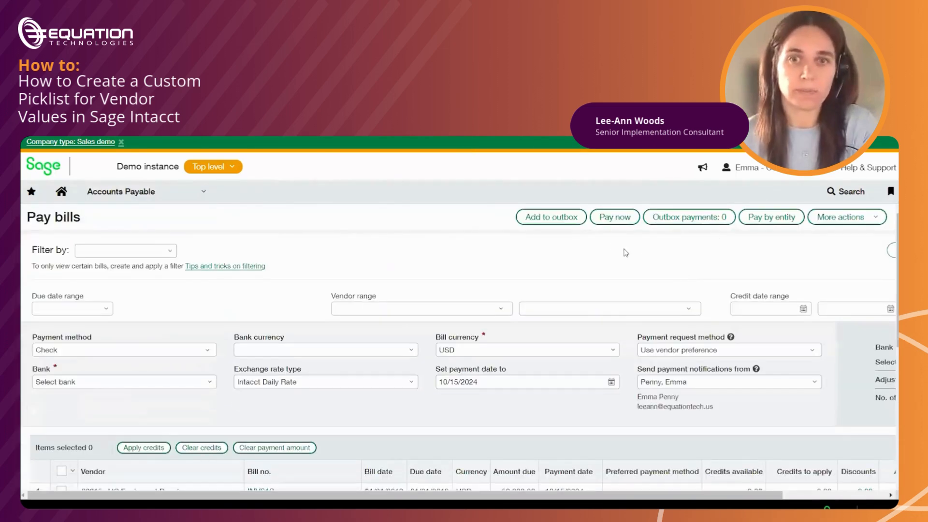
click(170, 251)
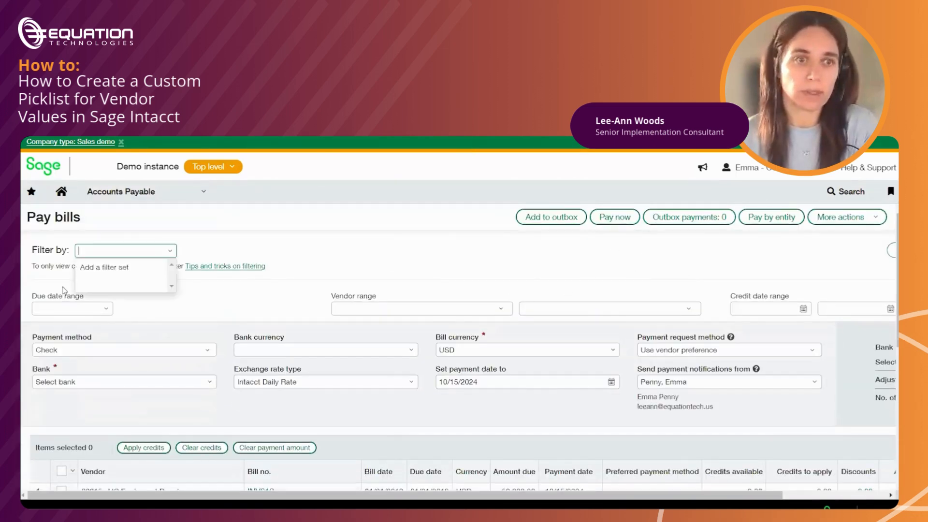
click(101, 269)
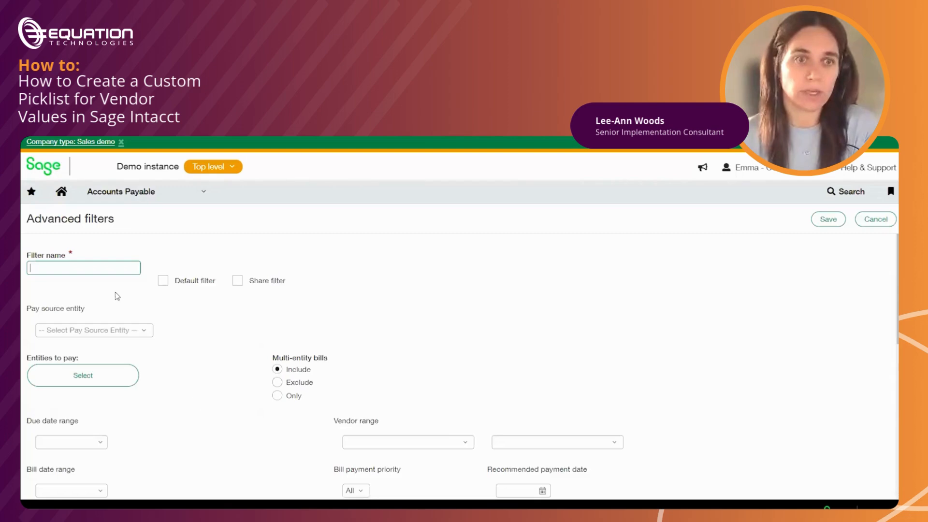
- Name the filter Wire and make it a shared filter
click(102, 269)
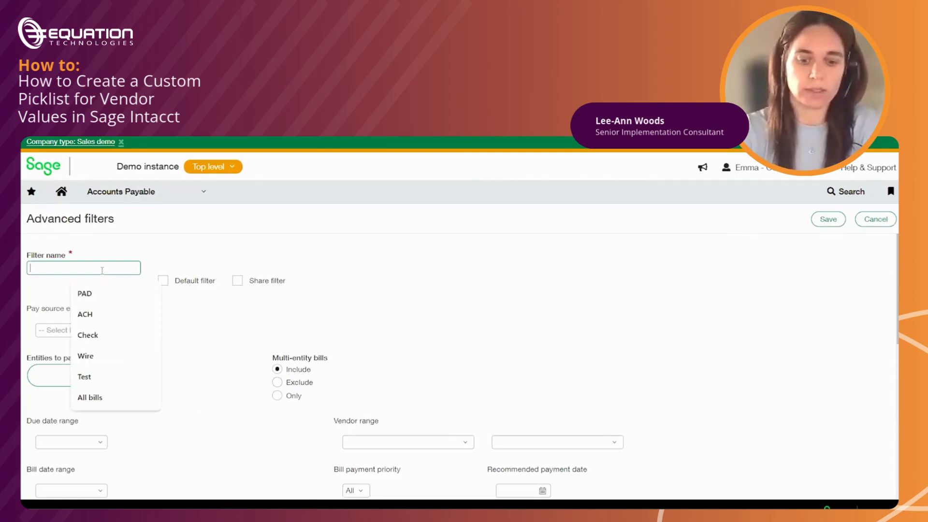
text(Wire)
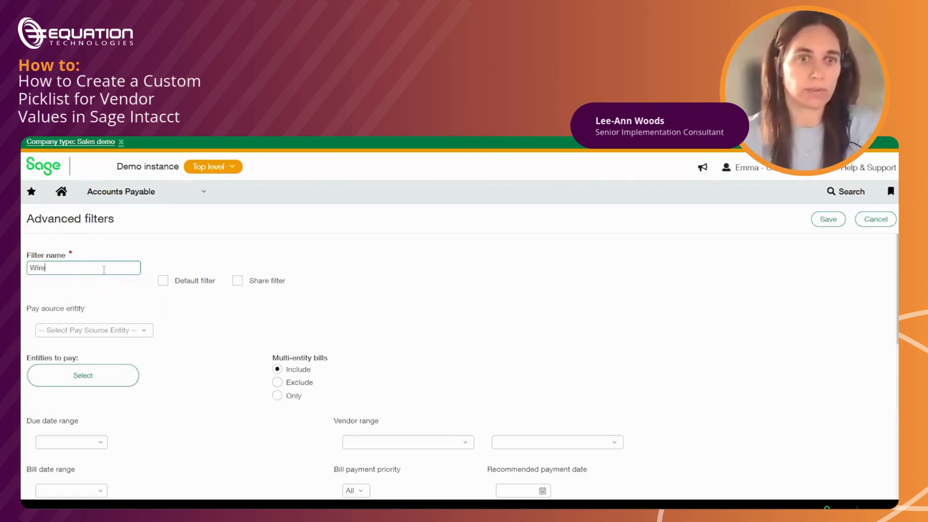
click(237, 282)
drag(250, 280, 315, 289)
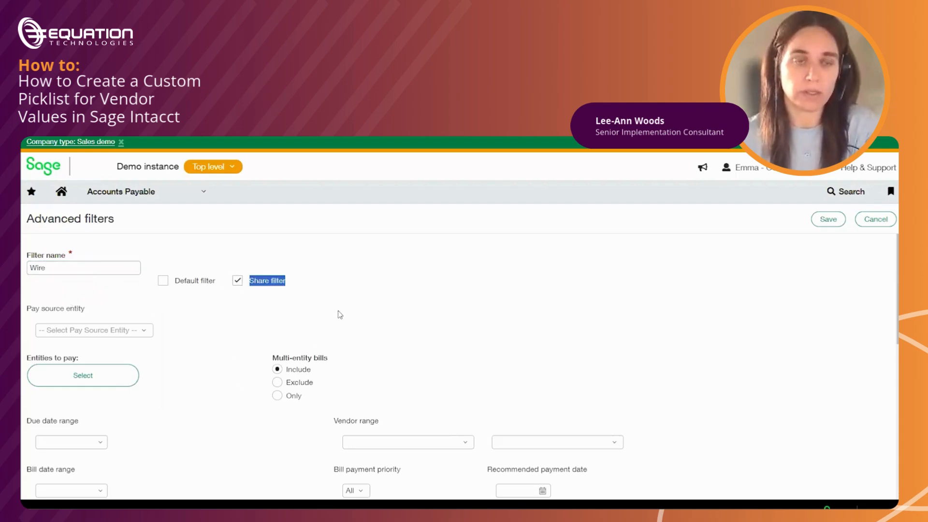
click(148, 196)
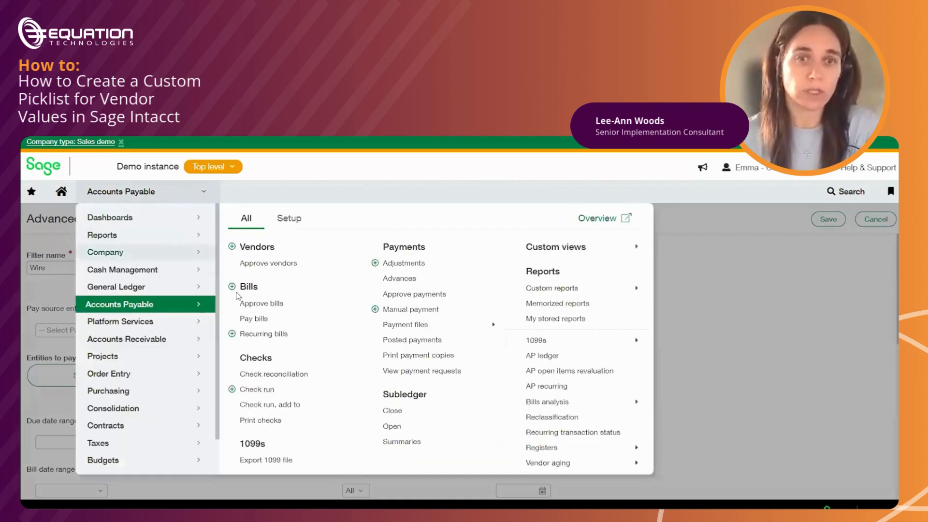
click(729, 299)
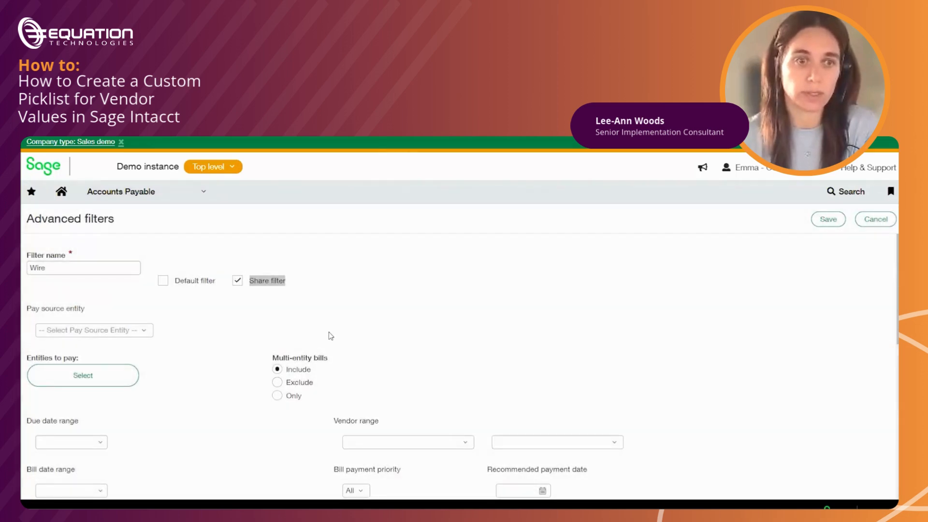
- Add all available entities to the Wire filter's entities to pay
scroll(331, 336, down, 1)
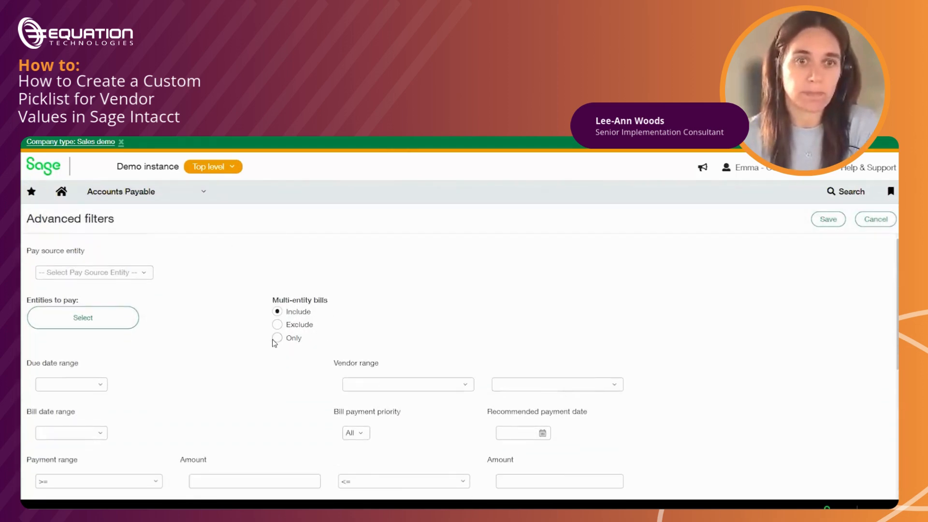
scroll(145, 382, down, 1)
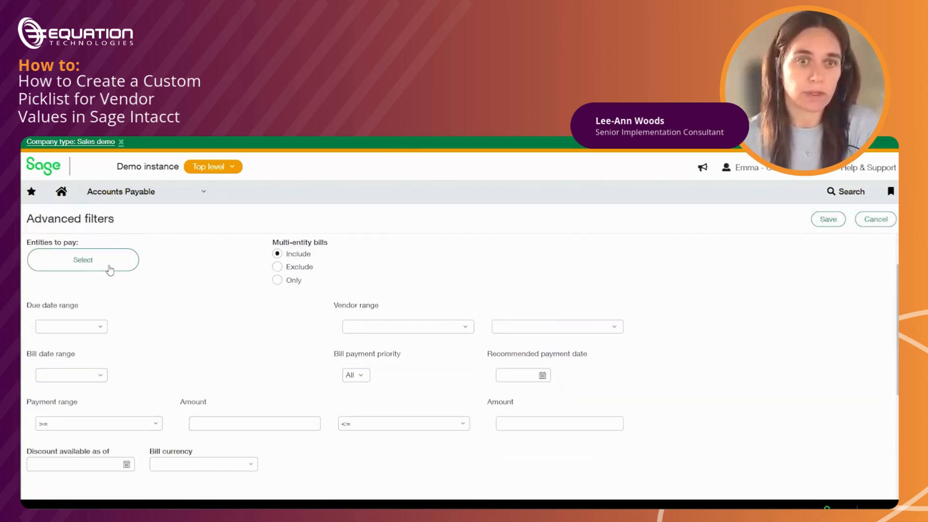
click(111, 268)
click(105, 261)
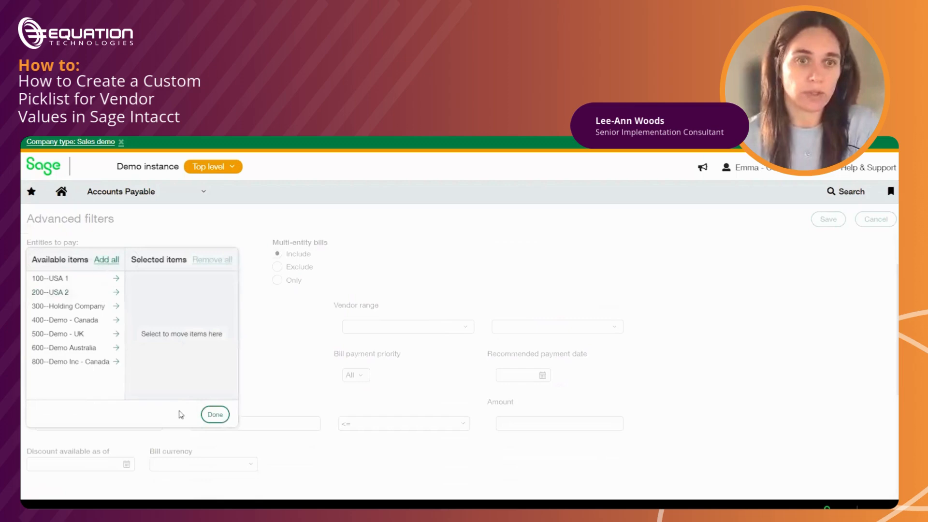
click(223, 418)
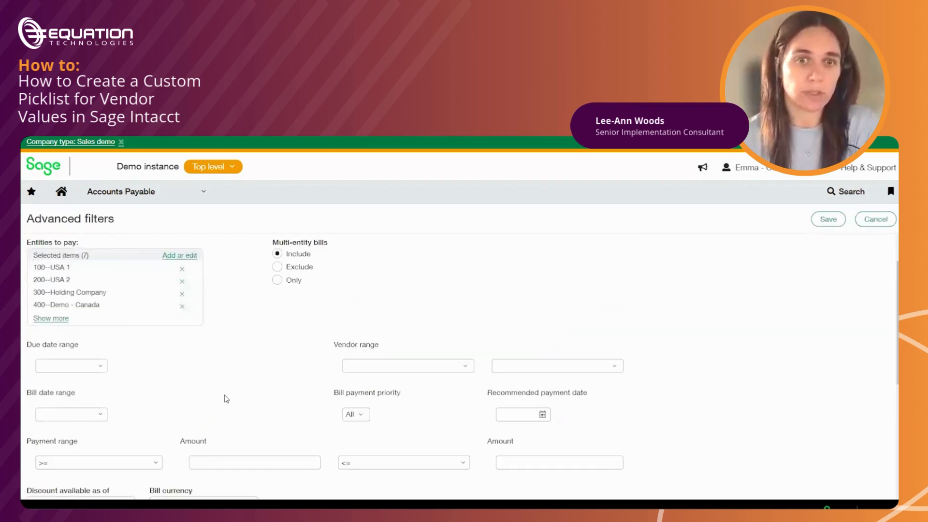
- Set the first drill down filter row of the Wire filter to the Vendor object and the Paycode attribute
scroll(225, 399, down, 3)
click(122, 415)
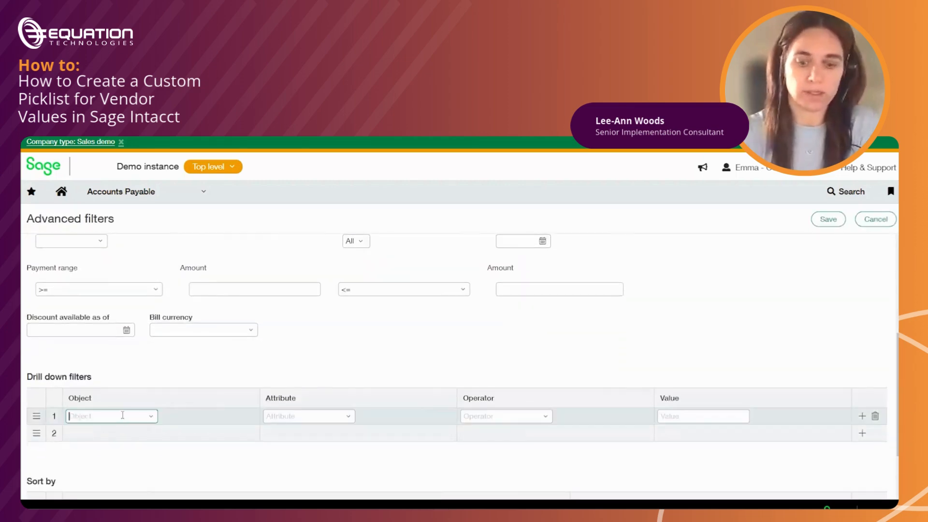
text(ve)
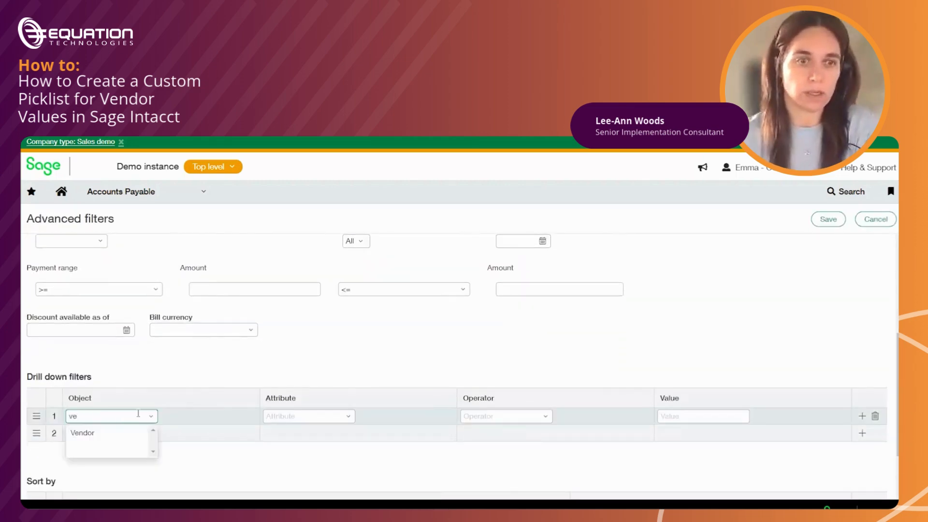
click(114, 433)
click(347, 419)
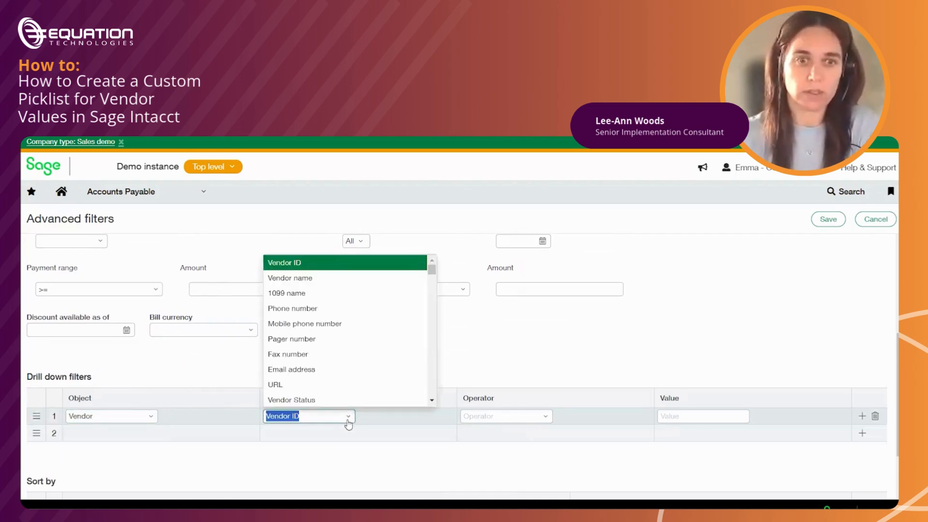
text(pa)
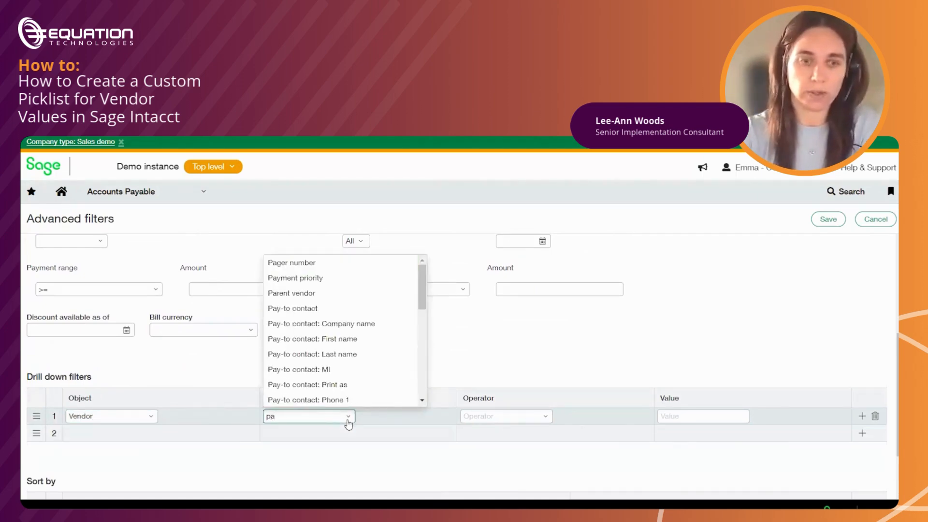
text(yc)
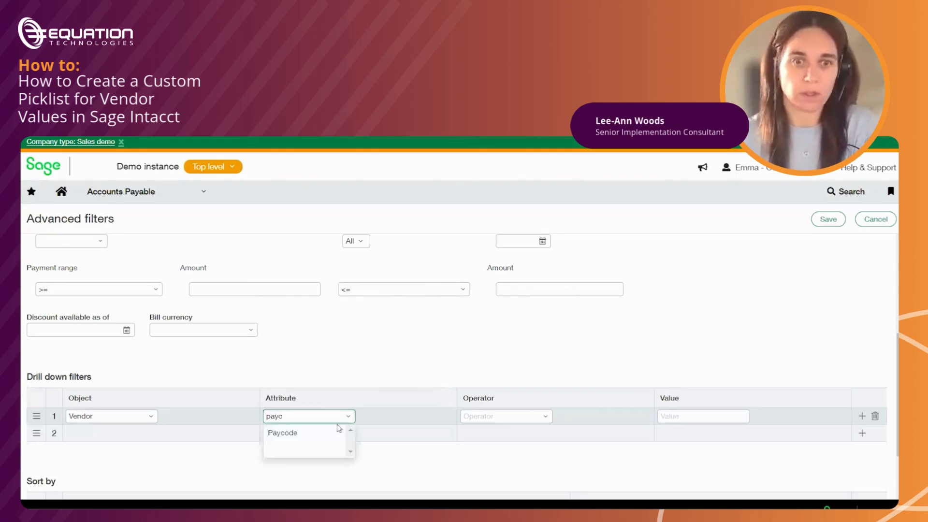
click(334, 431)
- Complete the Paycode drill down filter with the operator equals and the value Wire, and save the filter set
click(522, 416)
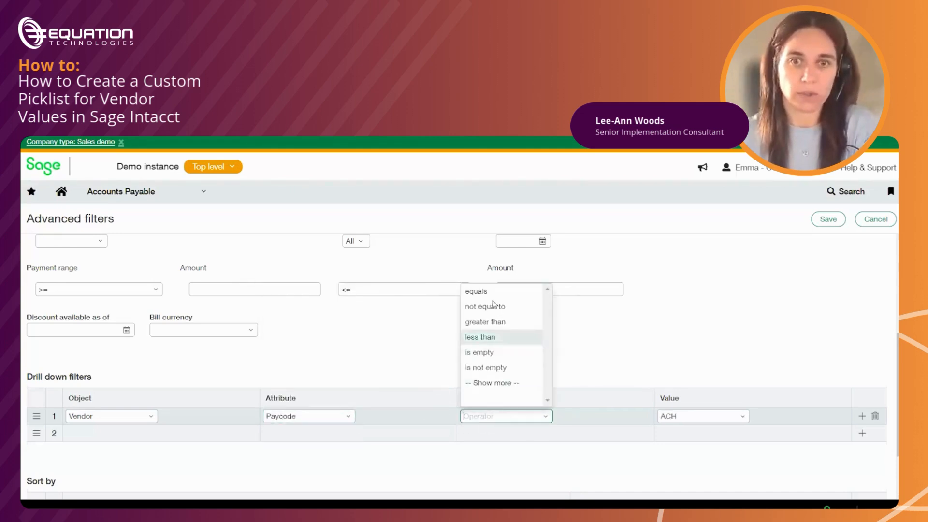
click(479, 292)
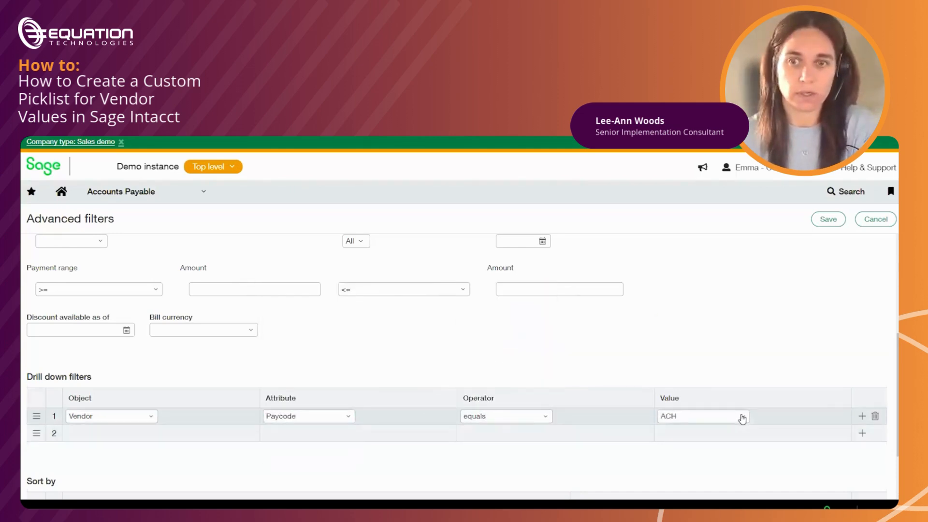
click(743, 419)
click(684, 352)
scroll(258, 427, up, 5)
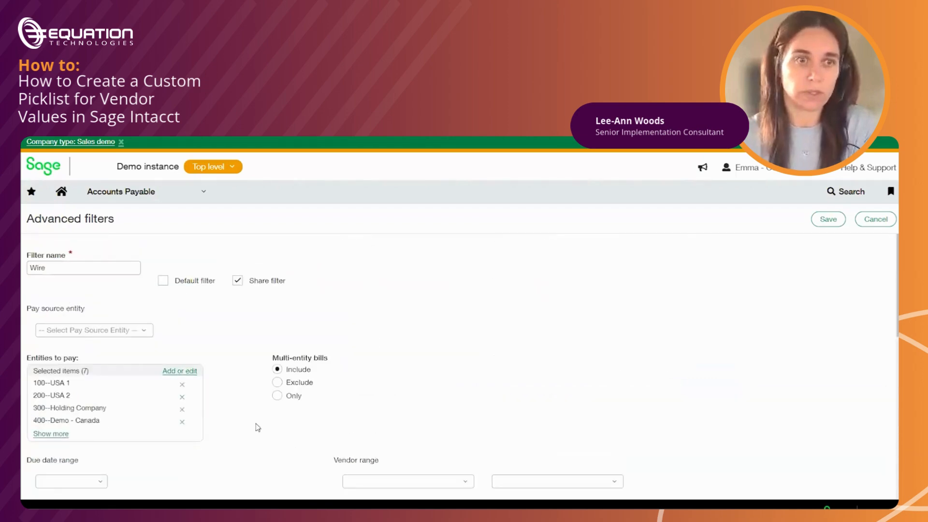
scroll(169, 345, down, 5)
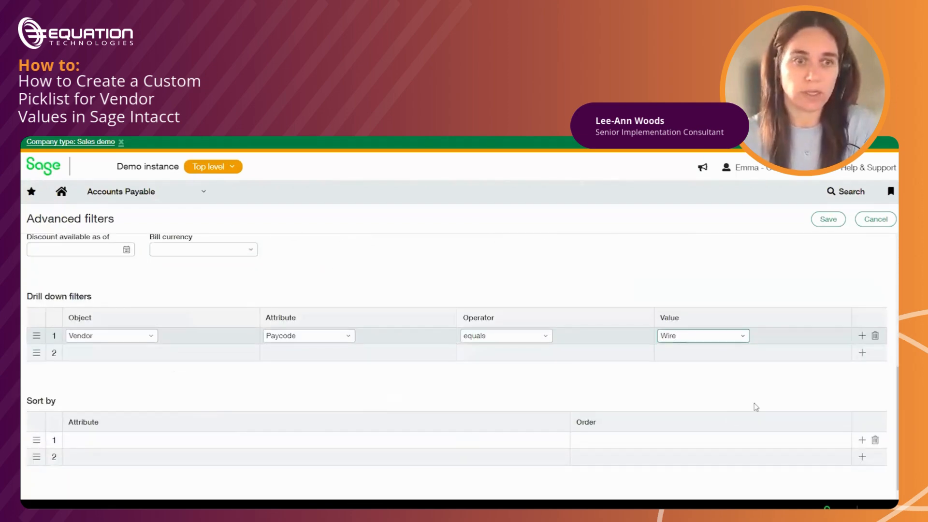
click(828, 219)
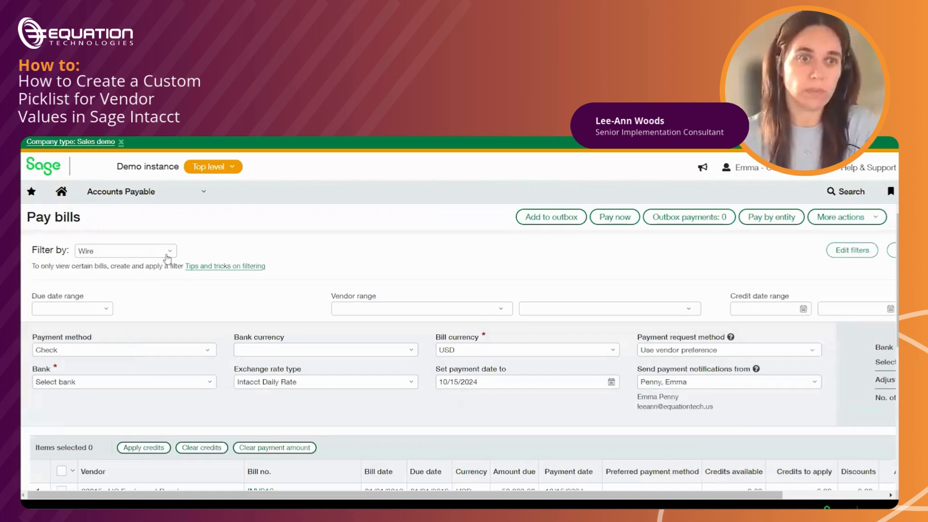
- Add another filter set from the Pay bills page, name it PAD and make it a shared filter
click(166, 255)
click(150, 267)
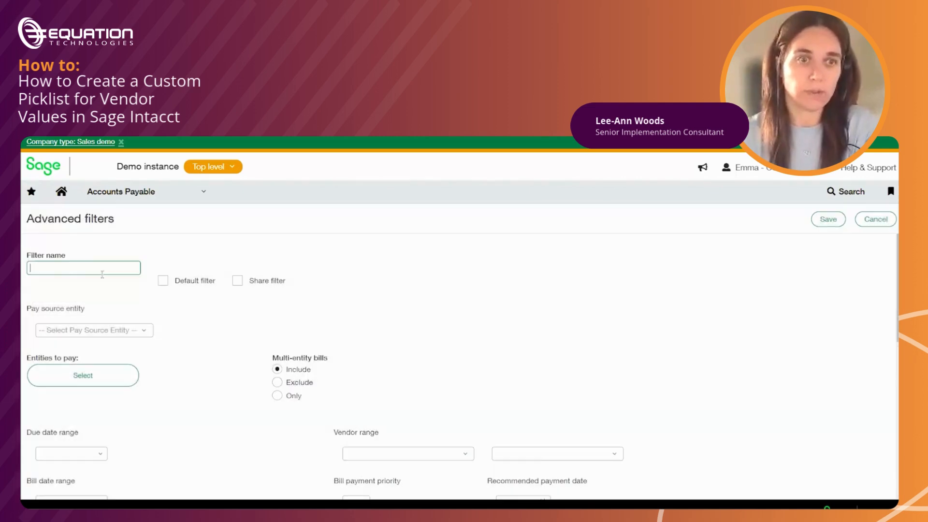
click(94, 271)
click(84, 314)
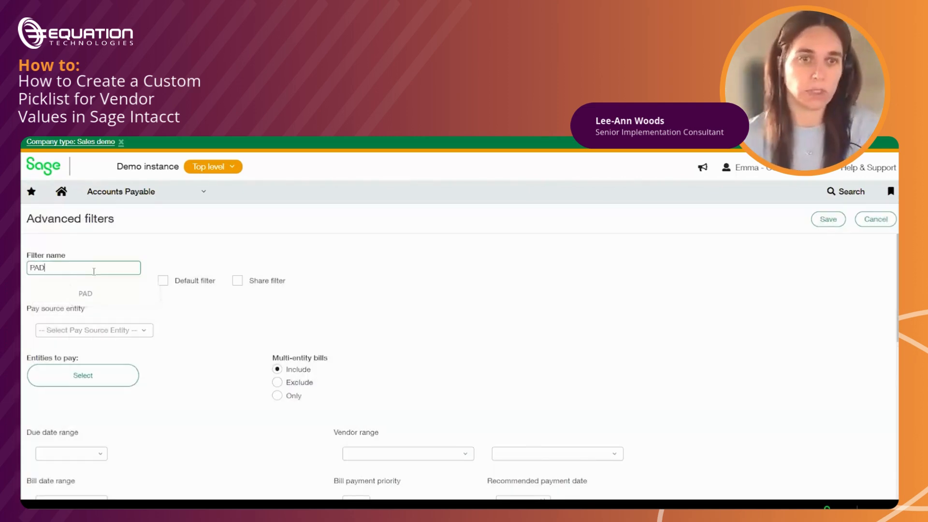
click(238, 281)
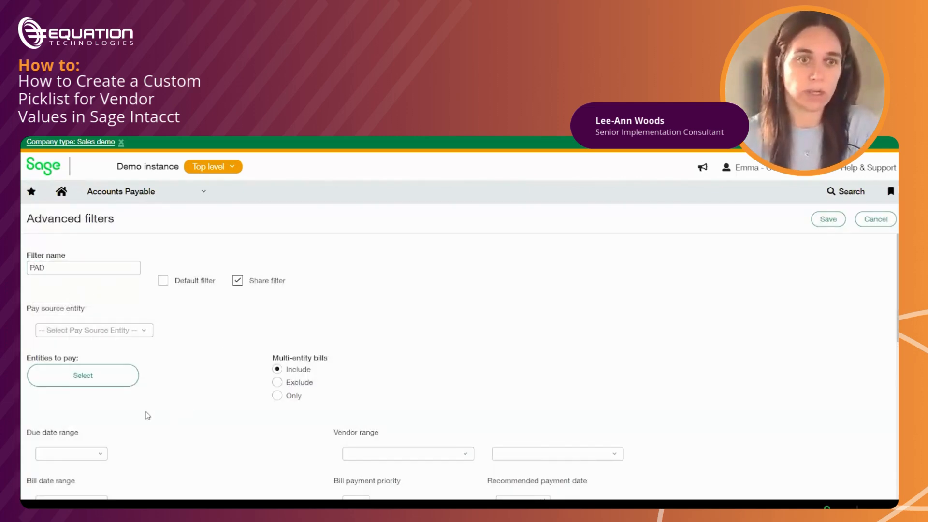
- Include all available entities in the PAD filter's entities to pay
click(74, 376)
click(107, 376)
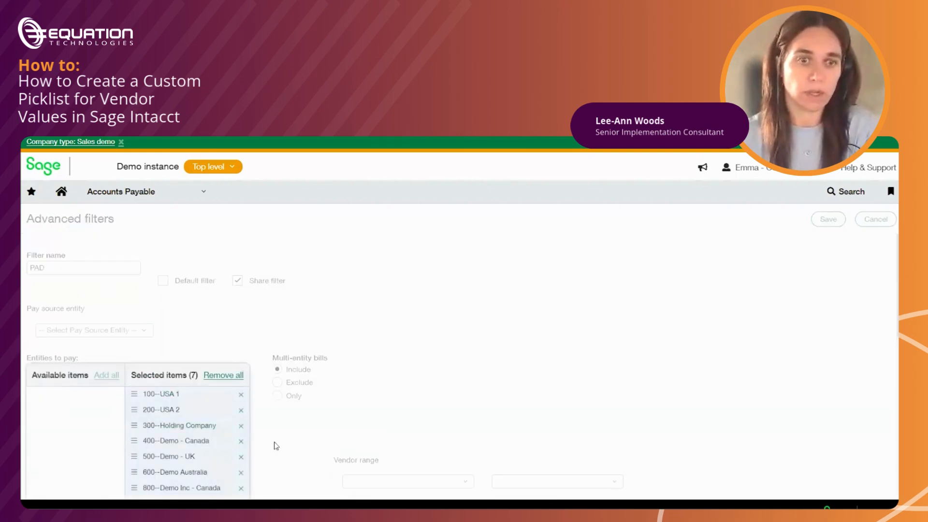
click(748, 351)
- Choose Vendor as the object and Paycode as the attribute in the PAD filter's first drill down filter row
scroll(729, 342, down, 4)
scroll(314, 351, up, 2)
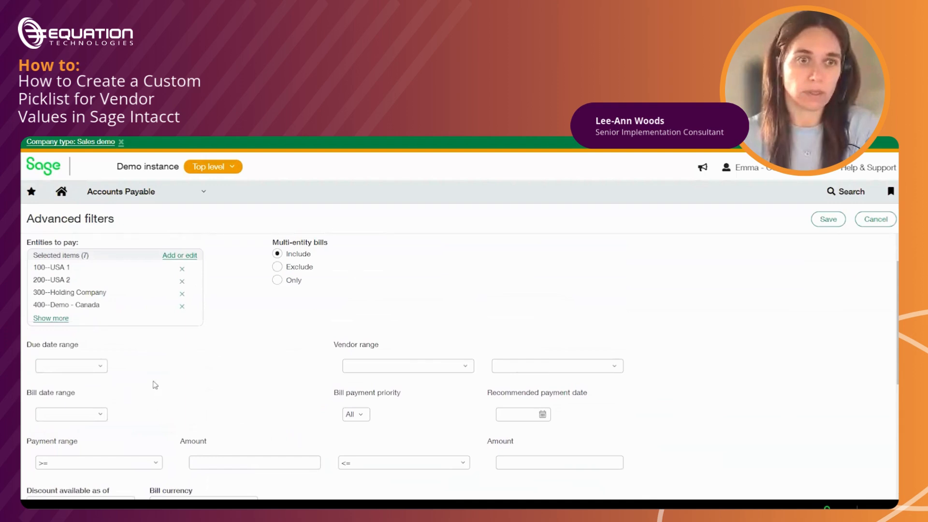
scroll(153, 460, down, 3)
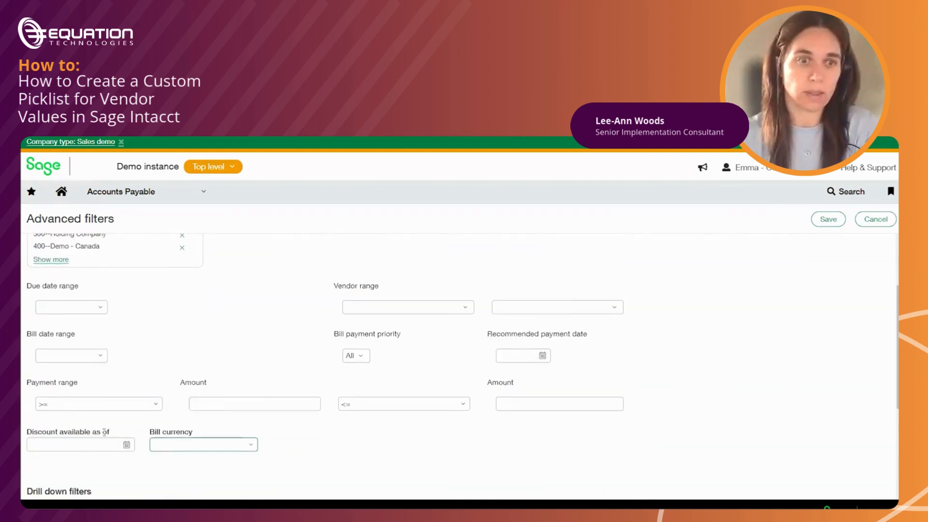
click(89, 416)
text(ven)
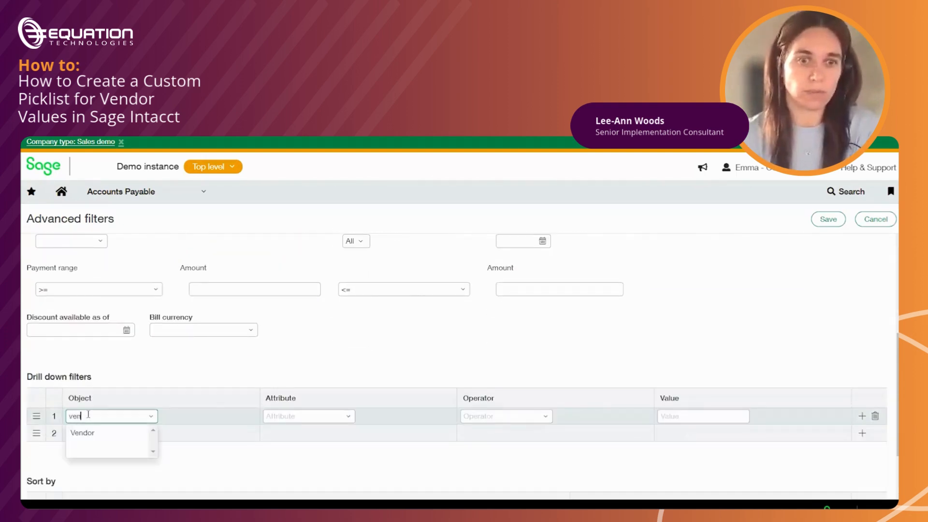
key(Tab)
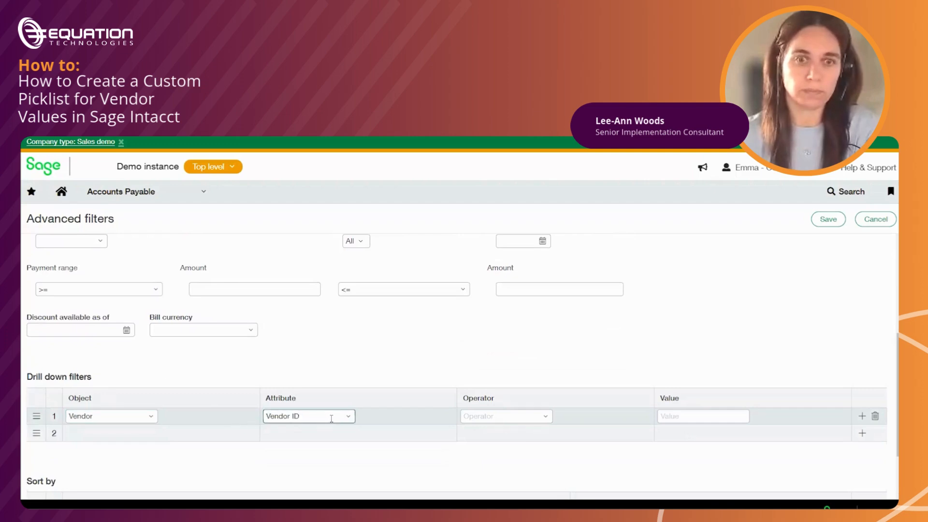
click(347, 417)
text(p)
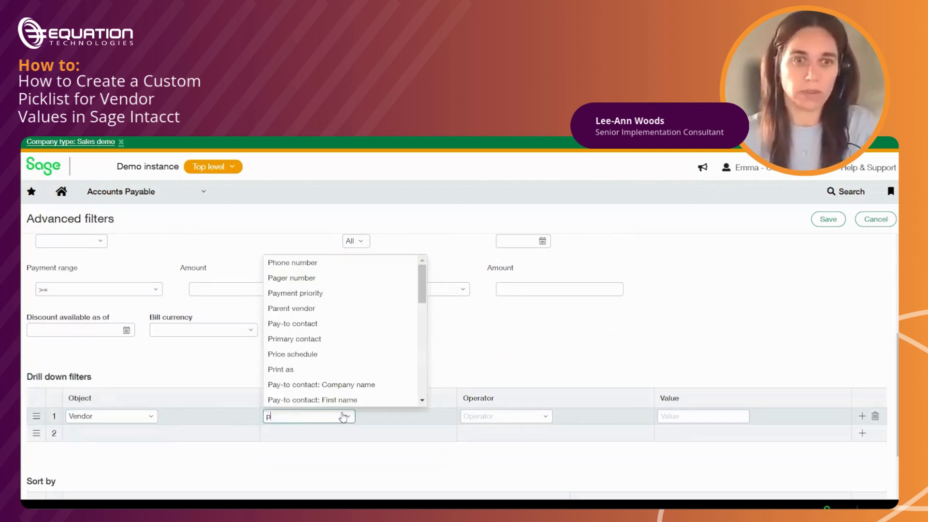
text(ay)
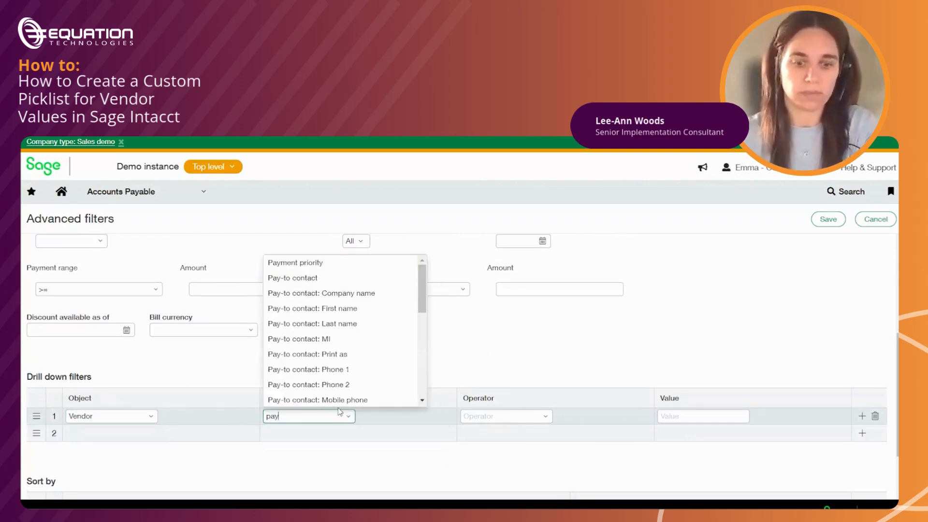
text(c)
click(310, 434)
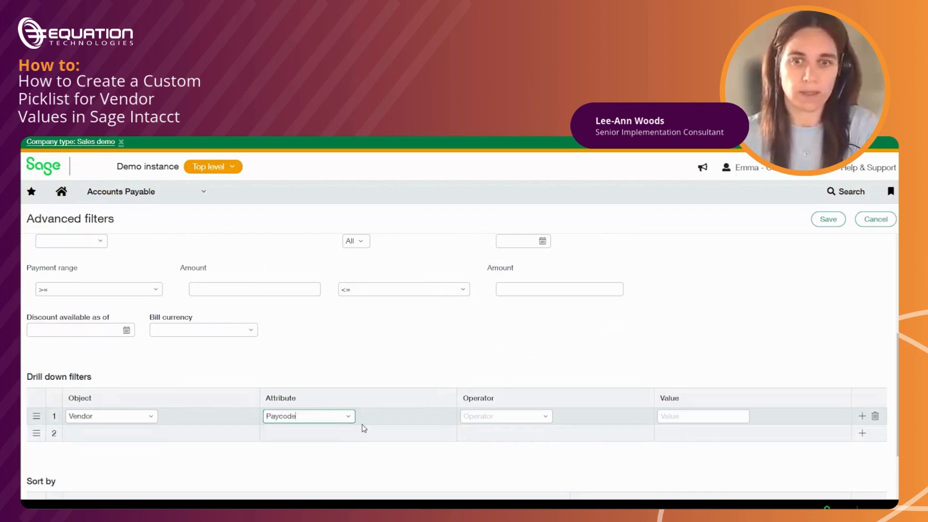
- Complete the Paycode drill down filter with the operator equals and the value PAD, and save the PAD filter set
click(544, 418)
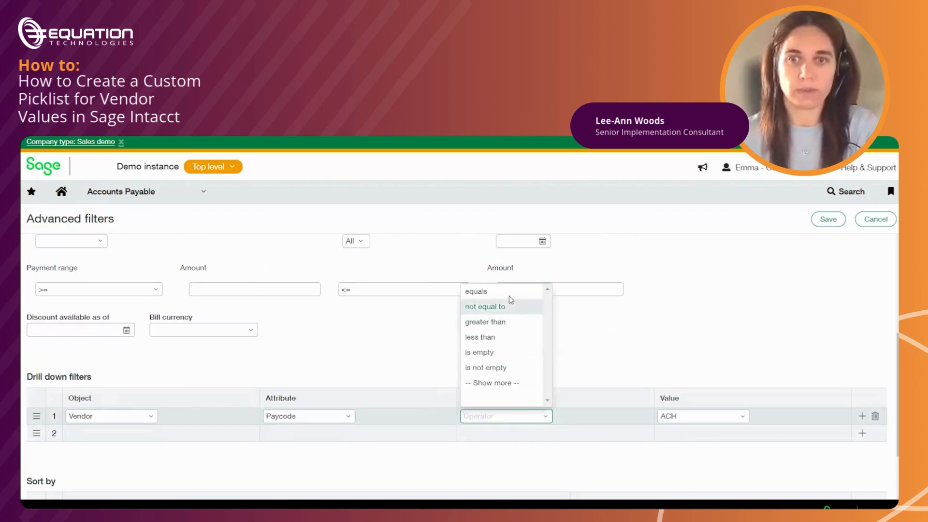
click(509, 294)
click(742, 417)
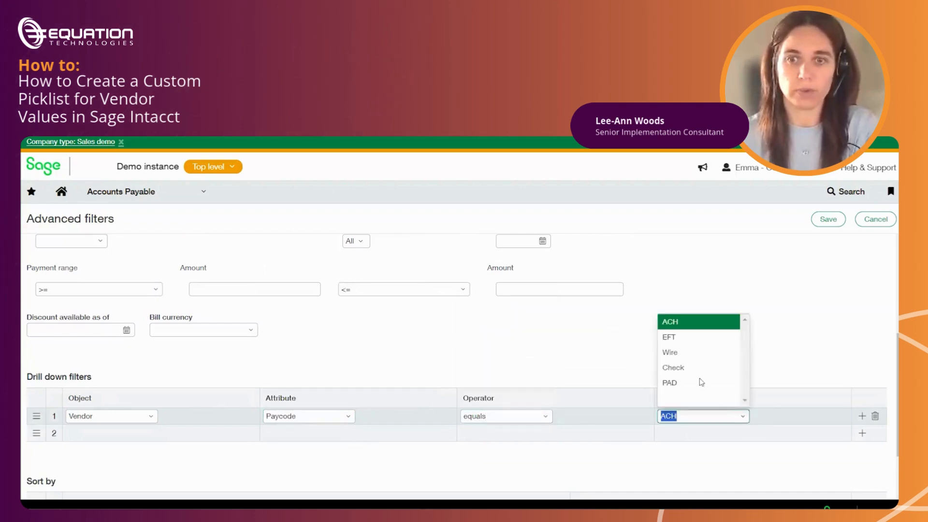
click(700, 382)
click(830, 223)
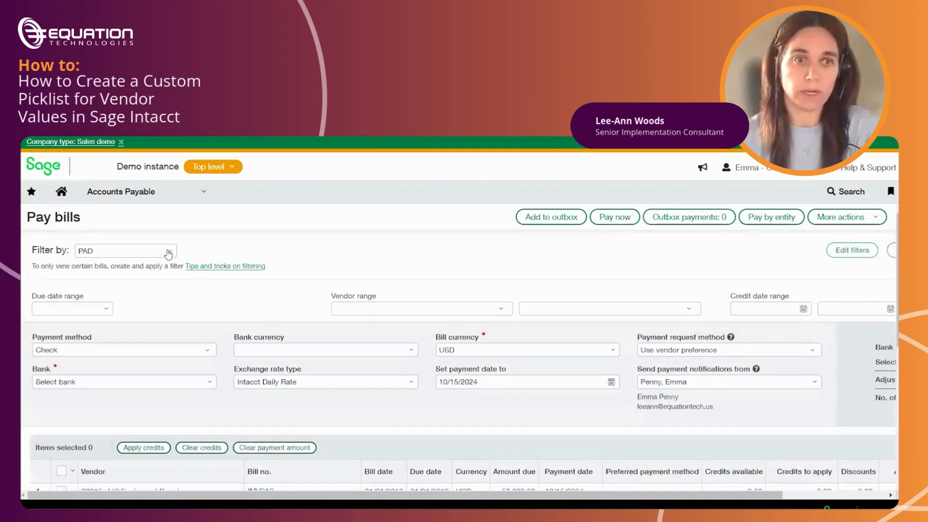
- Apply the PAD filter to the Pay bills list
click(169, 251)
click(649, 245)
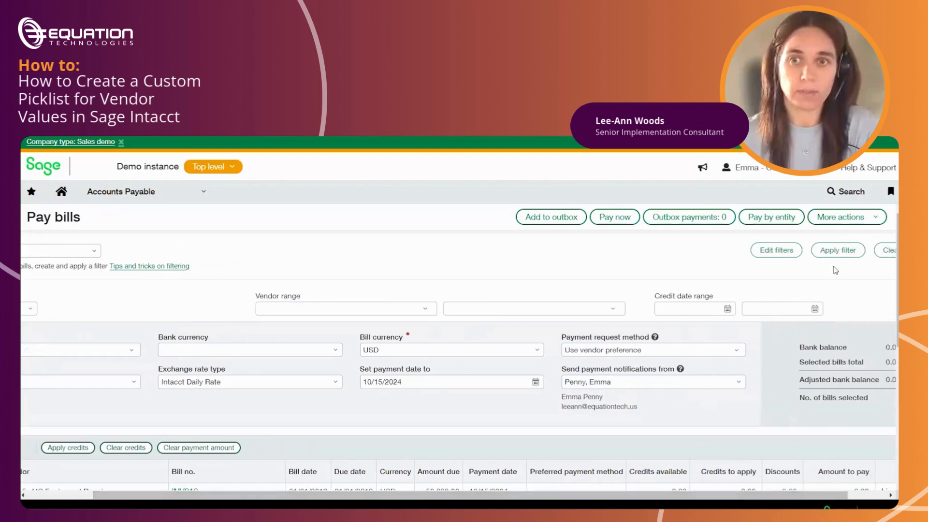
click(836, 250)
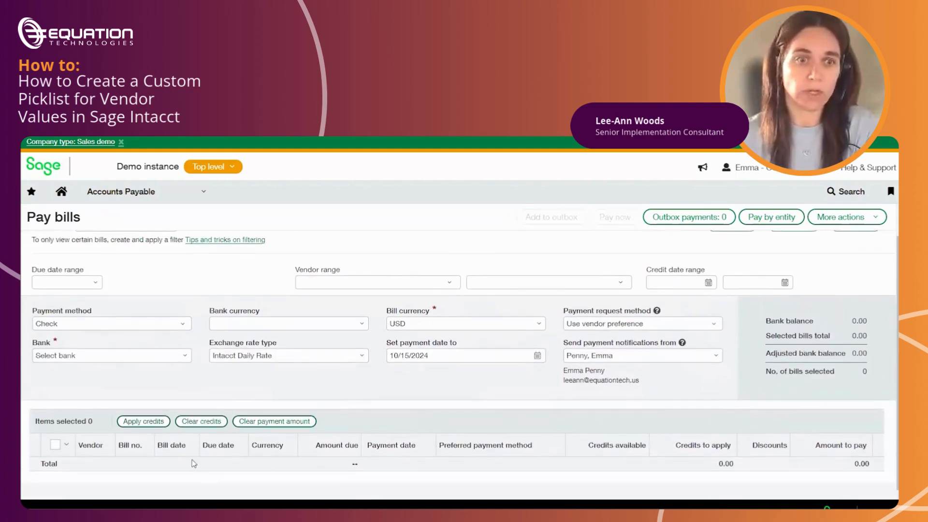
- Remove the PAD filter from the Pay bills list and review the vendors of all unfiltered bills
scroll(184, 339, up, 1)
click(141, 248)
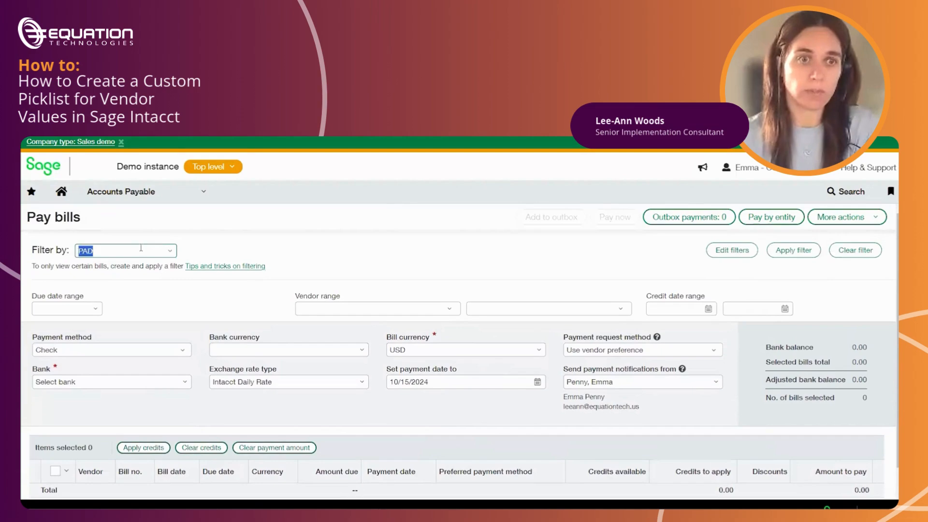
click(167, 252)
click(135, 274)
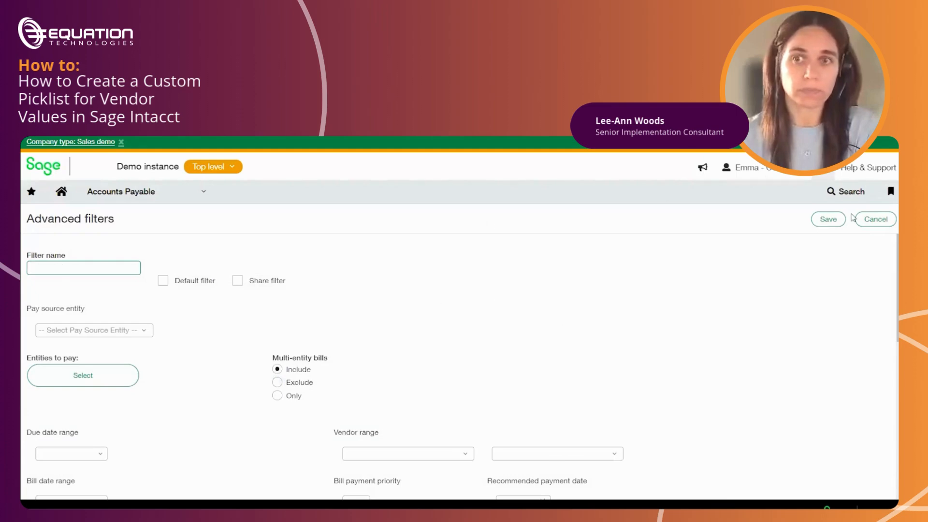
click(863, 219)
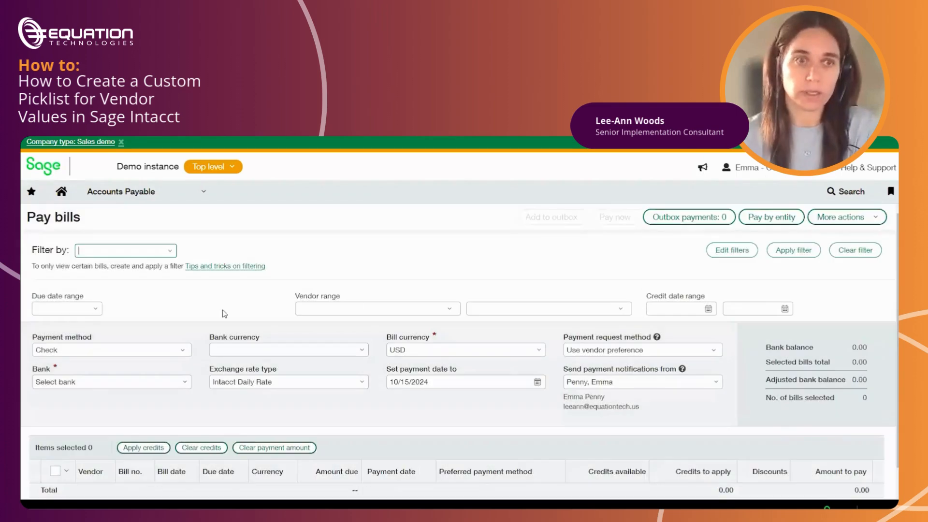
click(793, 250)
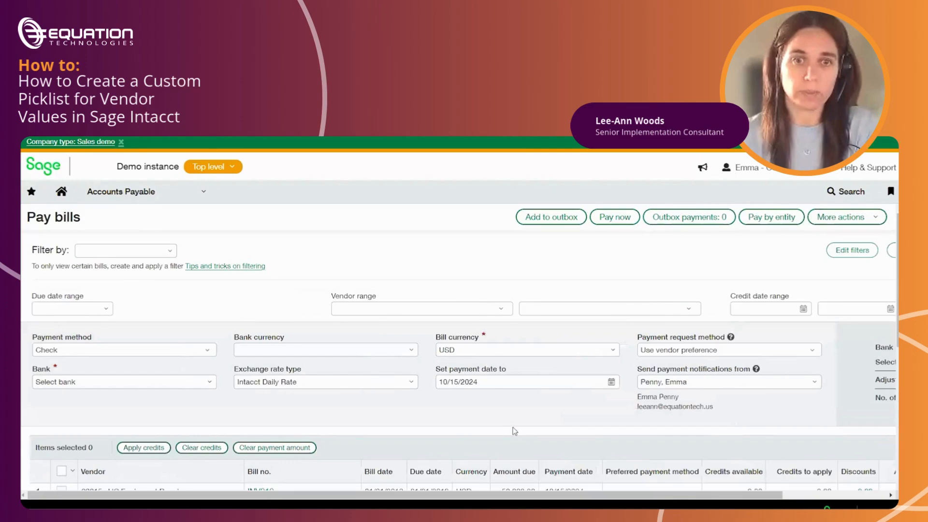
scroll(514, 428, down, 2)
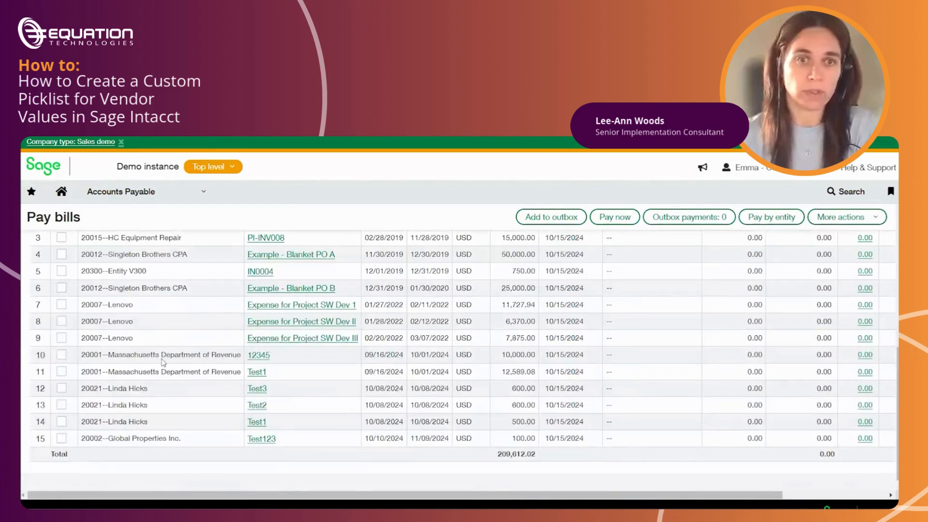
scroll(192, 332, up, 1)
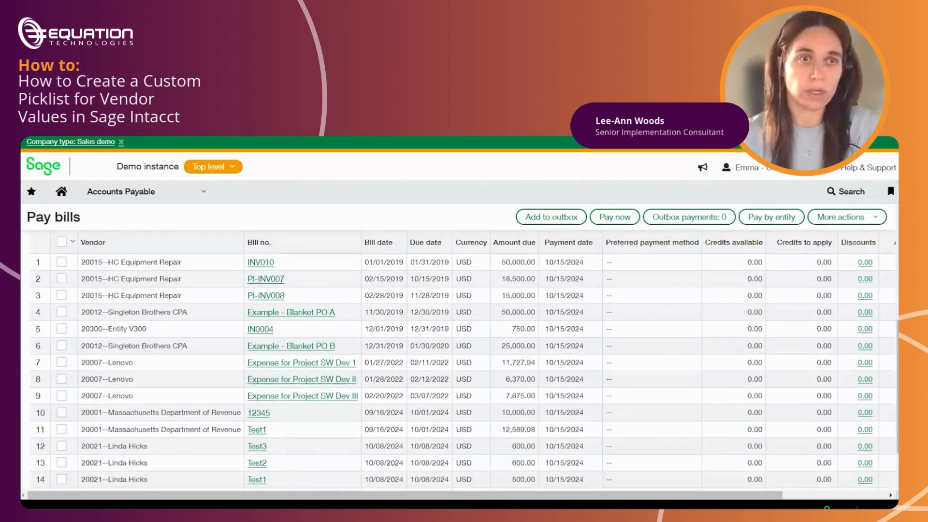
- Open the Accounts Payable Vendors list in a separate browser tab, keeping the Pay bills page open
right_click(92, 137)
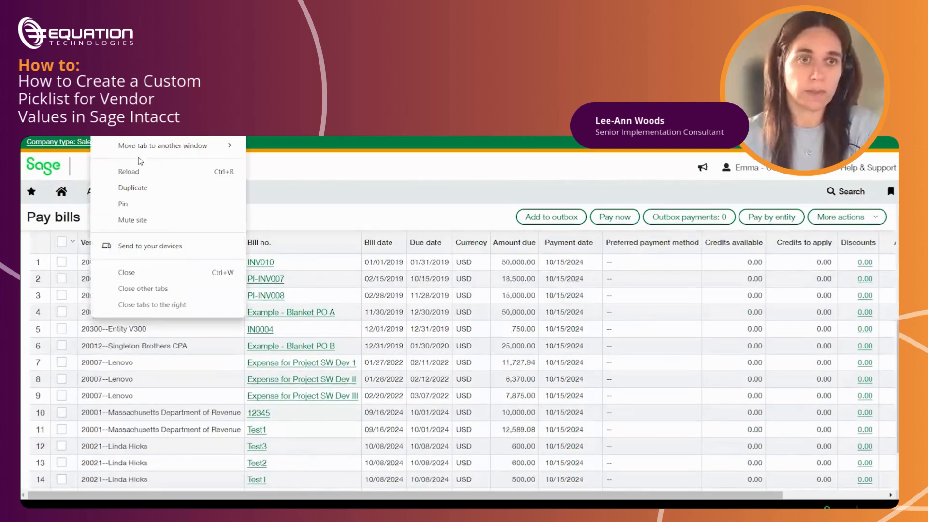
click(306, 175)
click(118, 198)
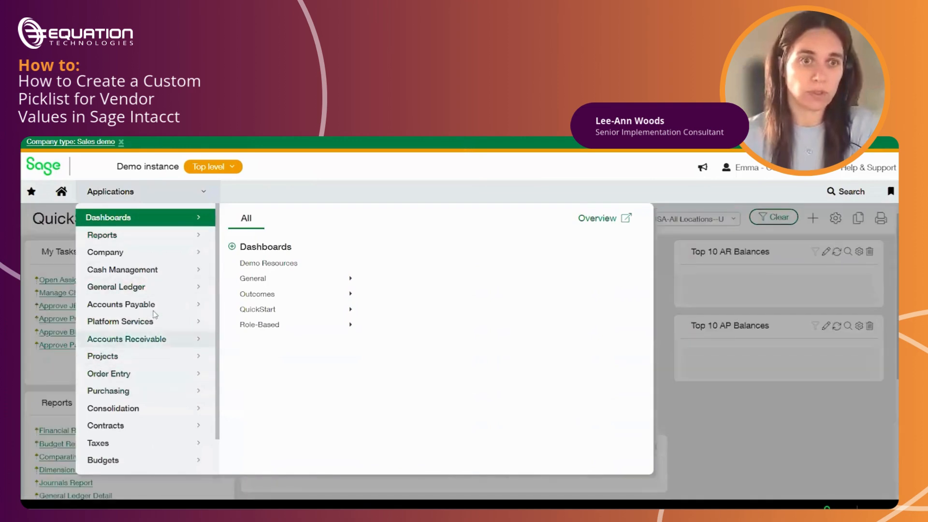
click(157, 306)
click(286, 248)
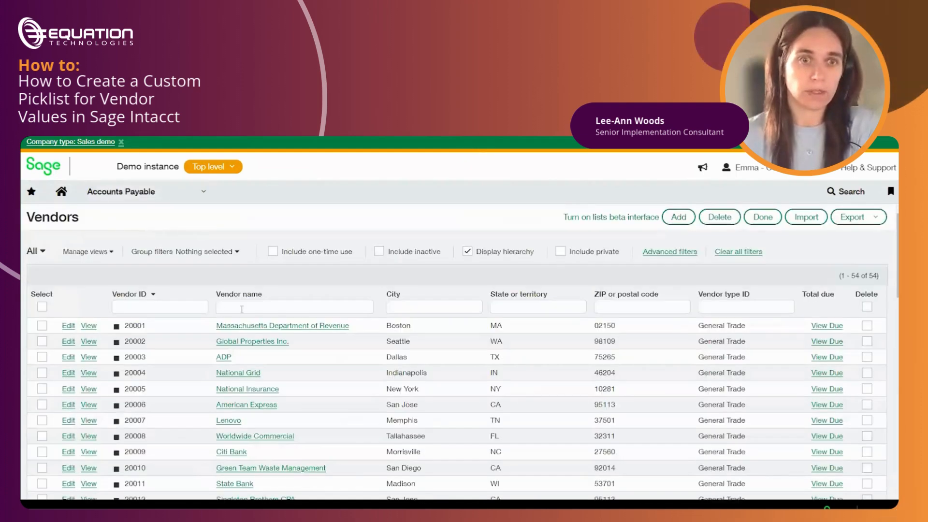
- Filter the Vendors list by the vendor name Len and open the Lenovo record for editing
click(279, 302)
text(Len)
key(Return)
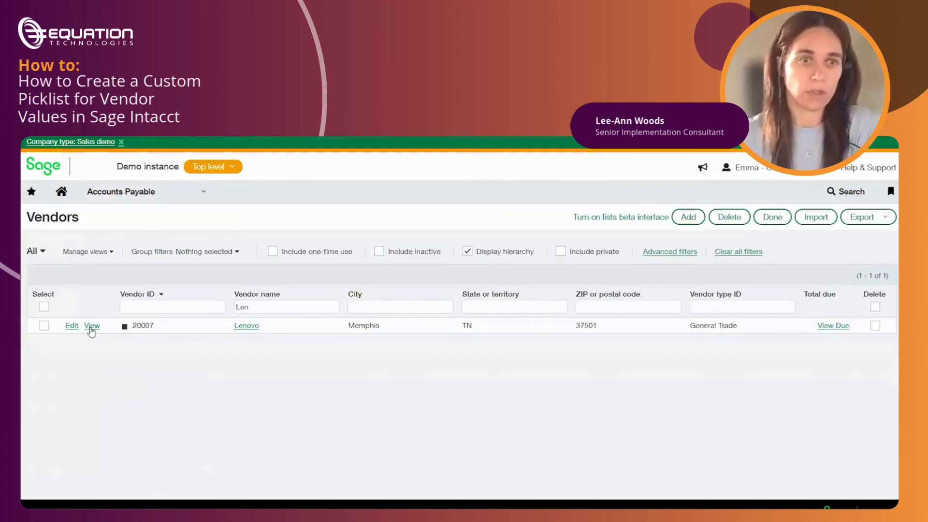
click(92, 326)
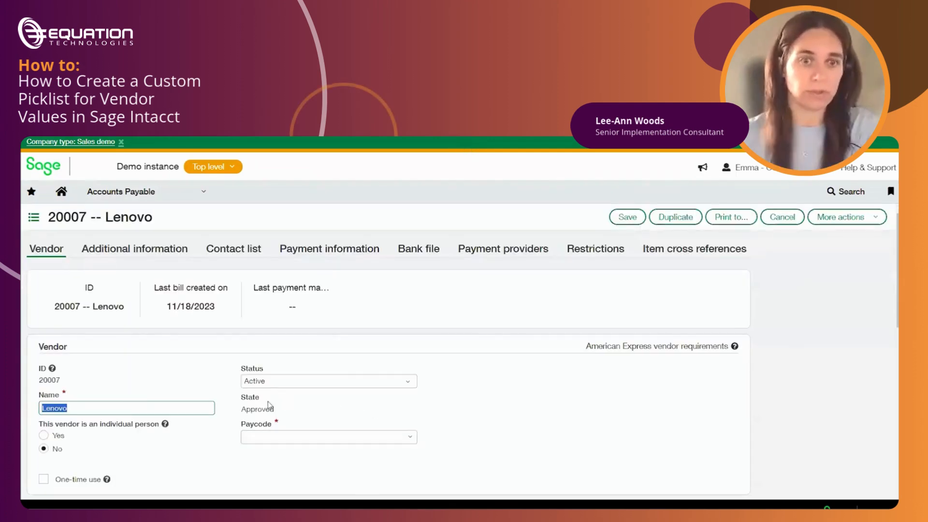
- Set the Lenovo vendor's required Paycode to PAD and save the record
click(287, 424)
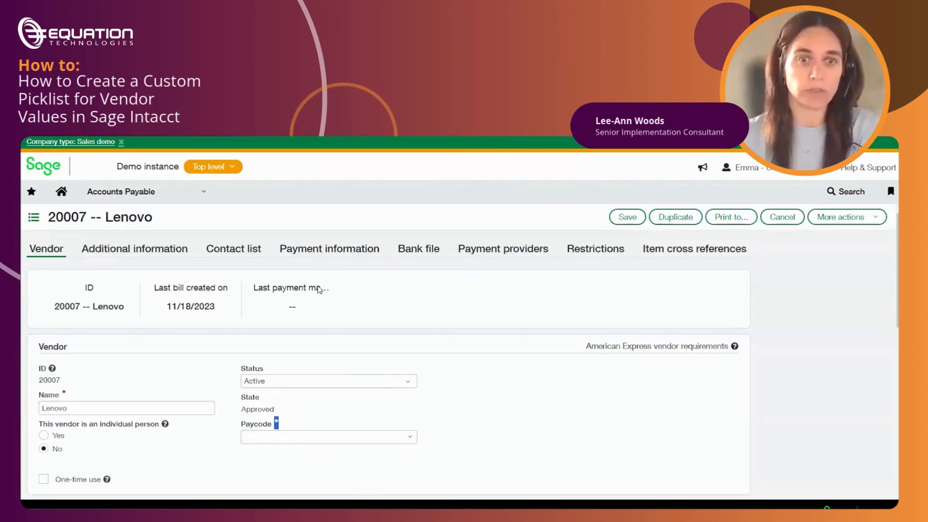
click(413, 438)
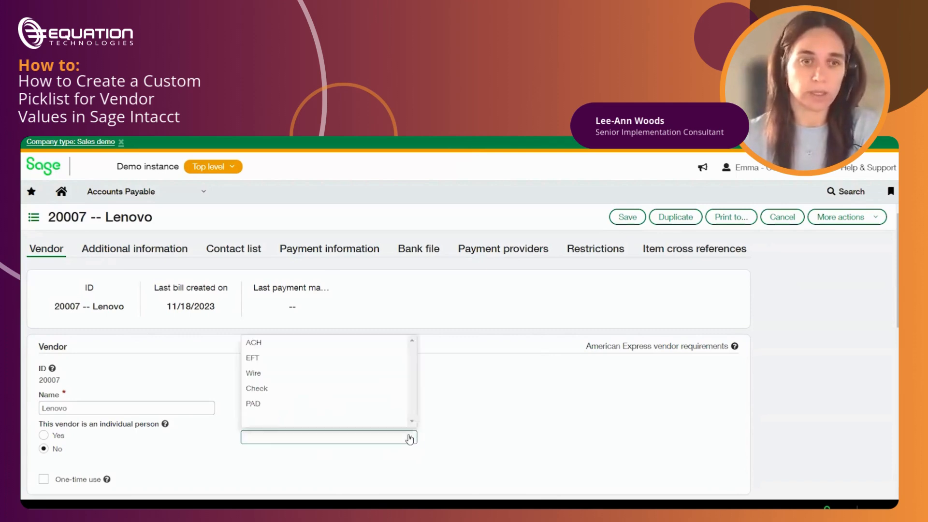
click(252, 404)
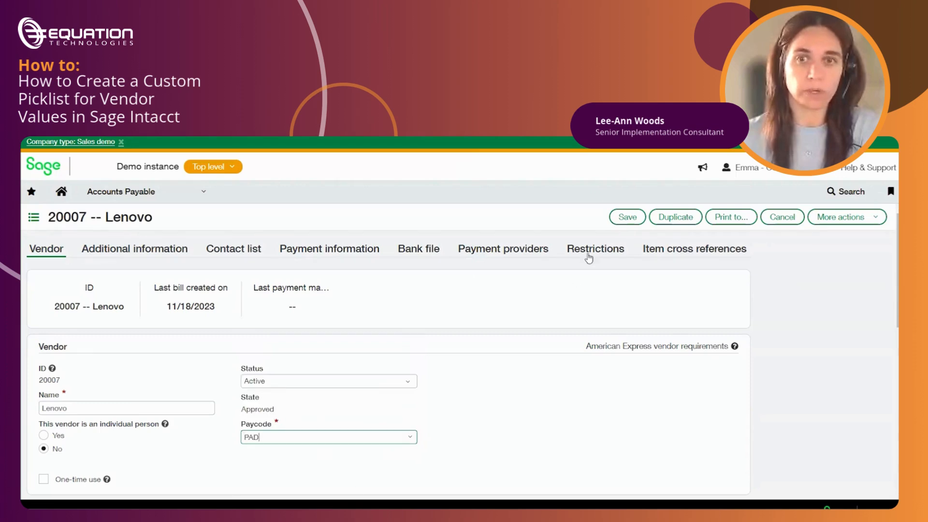
click(627, 217)
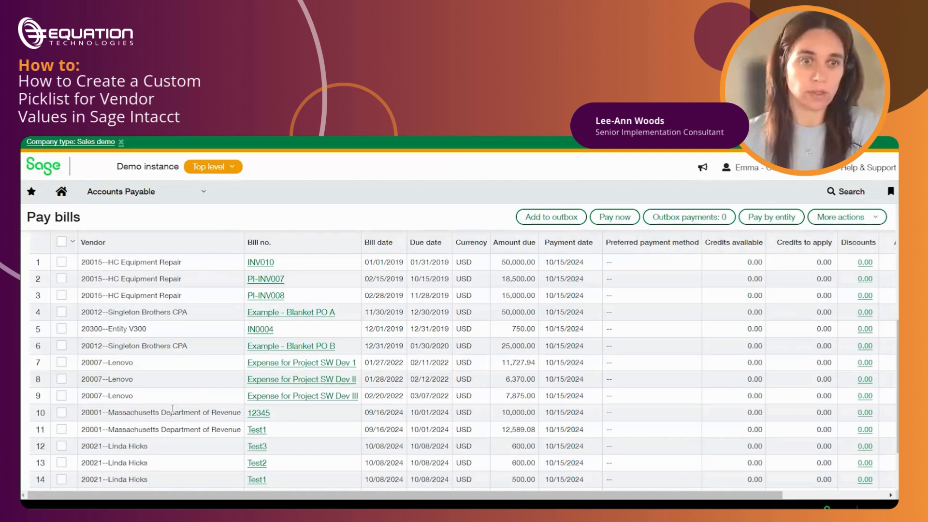
- Copy the name Massachusetts Department of Revenue from the Pay bills list and filter the Vendors list by that name
drag(107, 412, 207, 412)
key(ctrl+c)
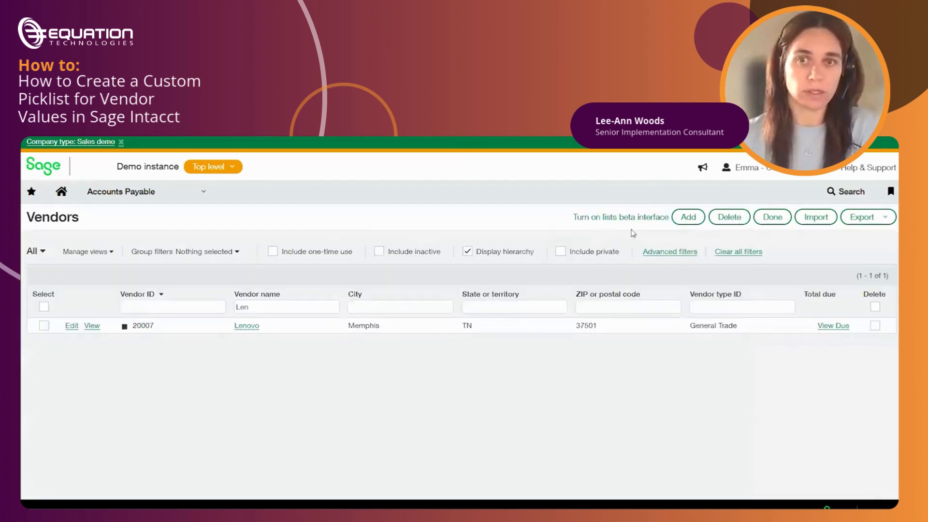
drag(277, 304, 194, 306)
key(ctrl+v)
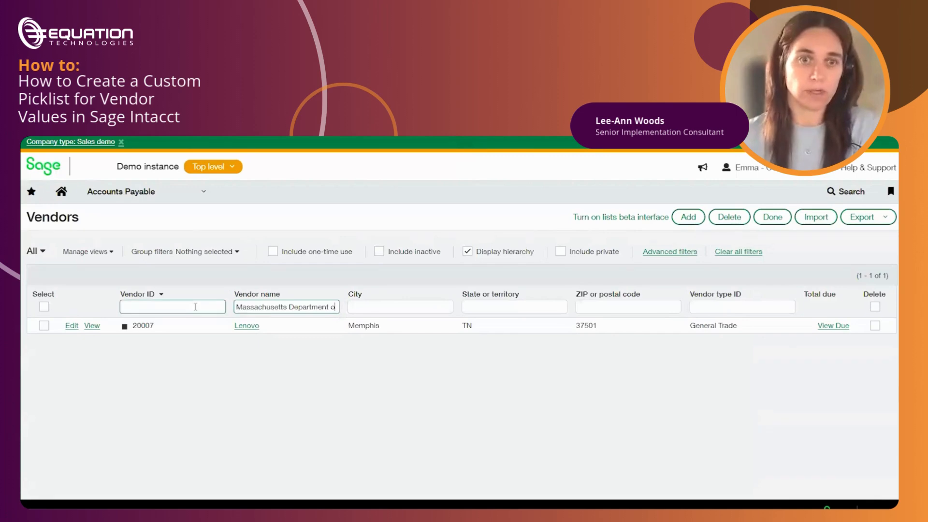
key(Return)
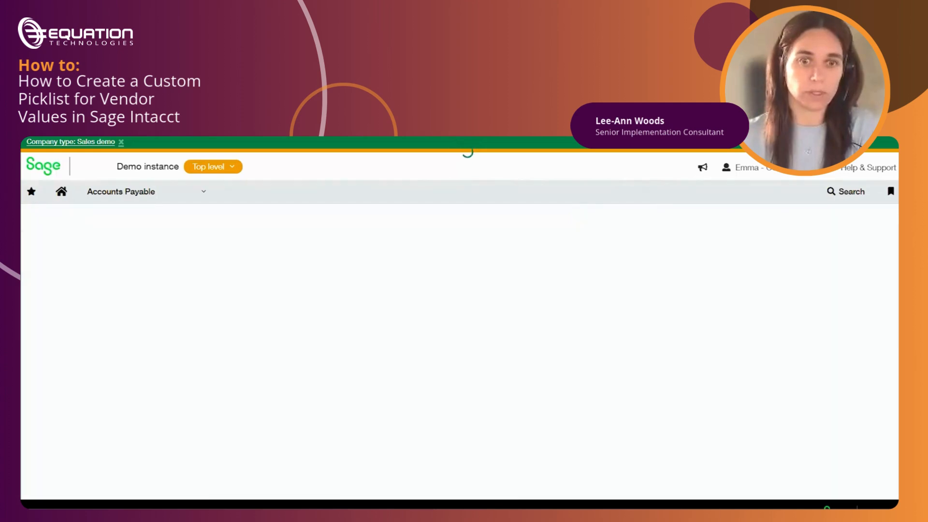
- Set the Massachusetts Department of Revenue vendor's Paycode to PAD, save the record and finish with the Vendors list
click(322, 483)
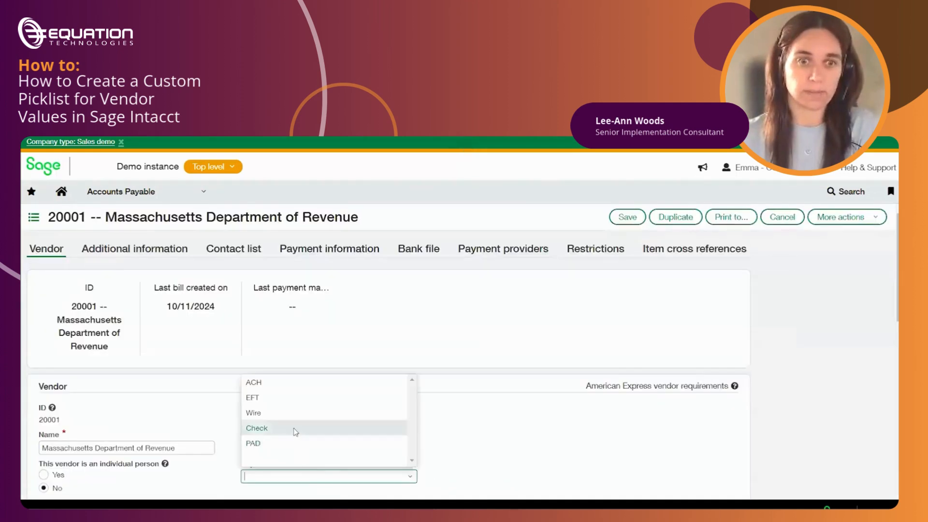
click(295, 441)
click(627, 219)
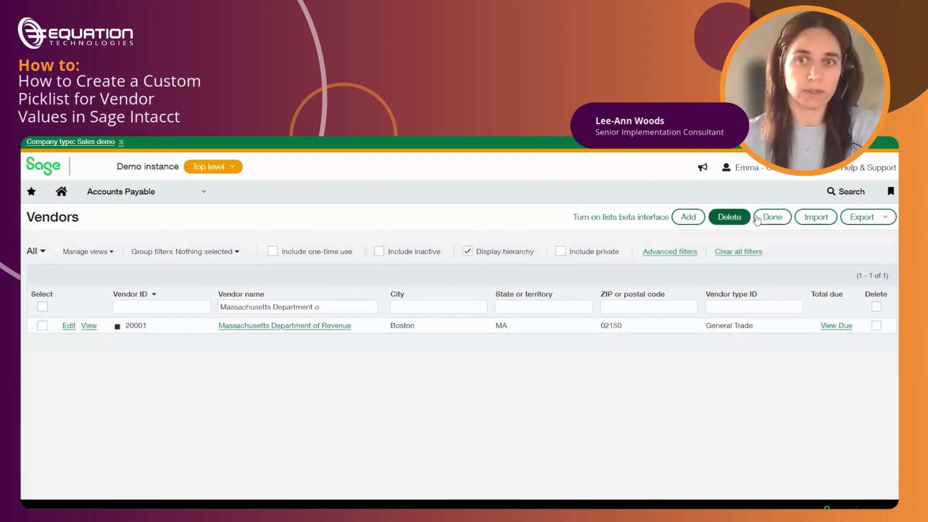
click(772, 217)
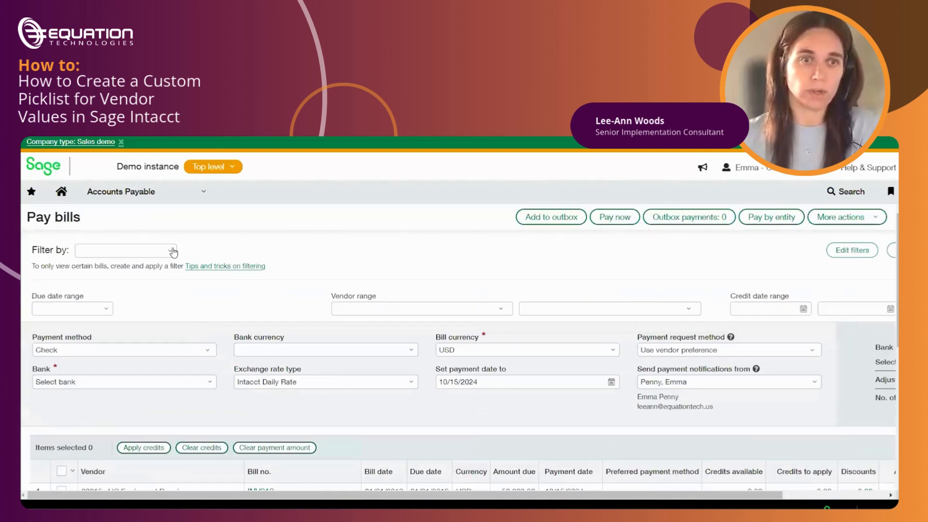
- Apply the PAD filter on the Pay bills page and review the bills of the matching vendors
click(170, 251)
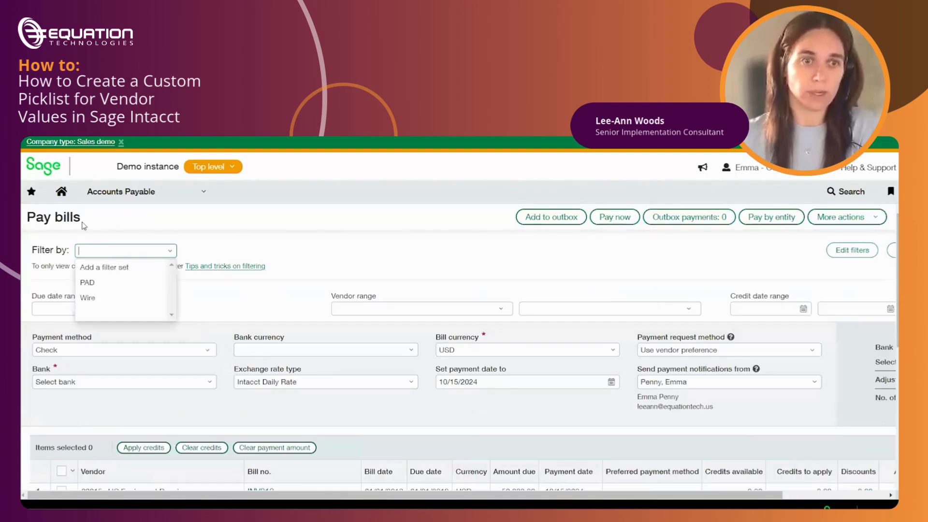
click(104, 283)
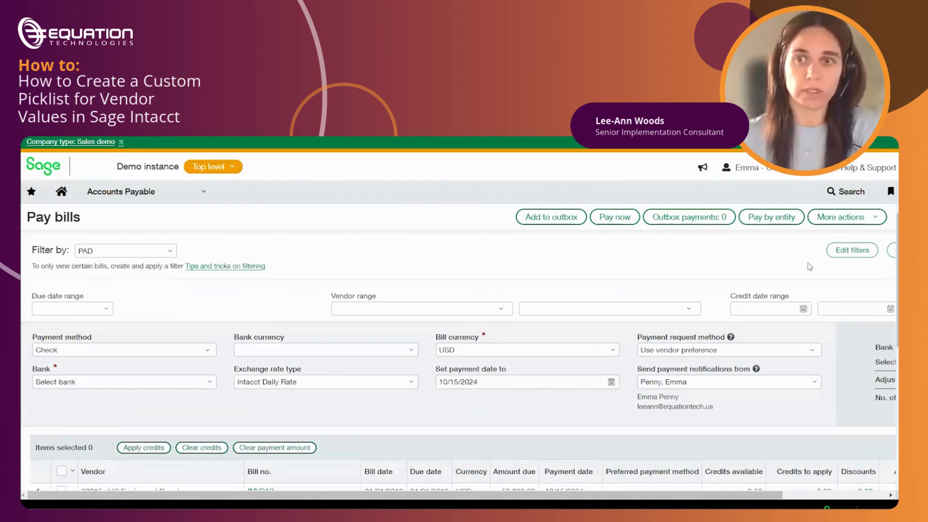
click(889, 251)
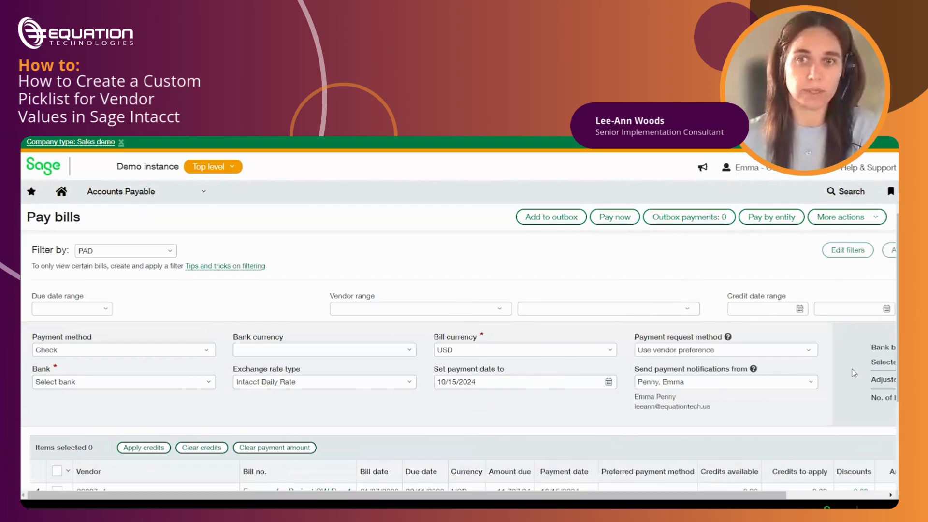
scroll(435, 333, down, 3)
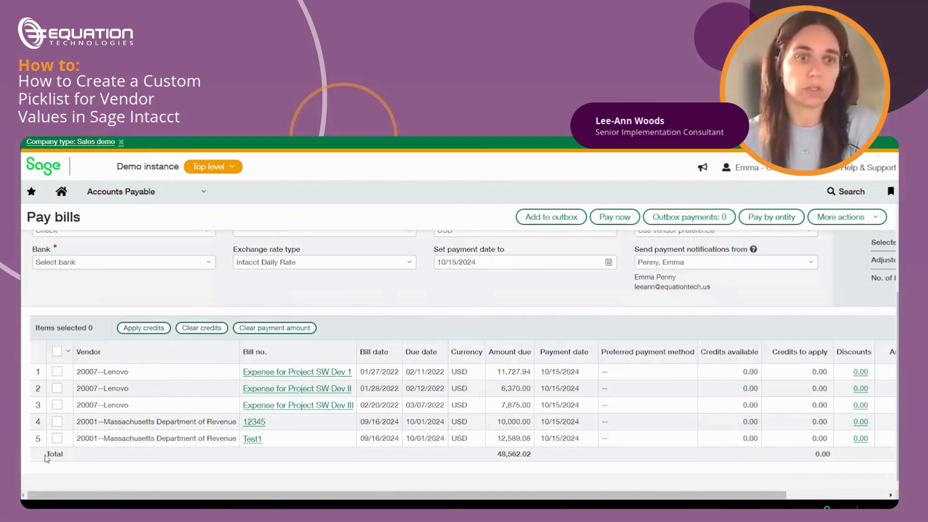
scroll(218, 431, up, 3)
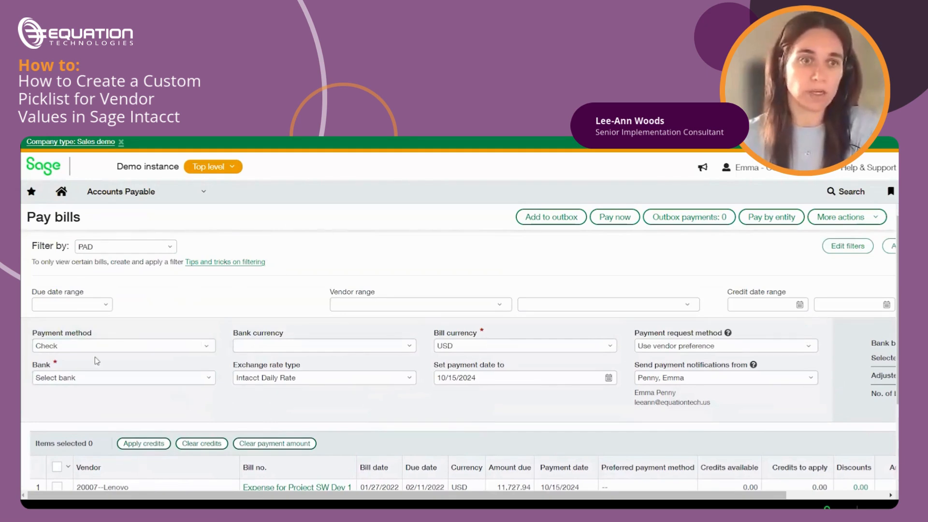
- Set the payment method for the PAD-filtered bills to Record transfer and check the bill list
drag(31, 337, 104, 337)
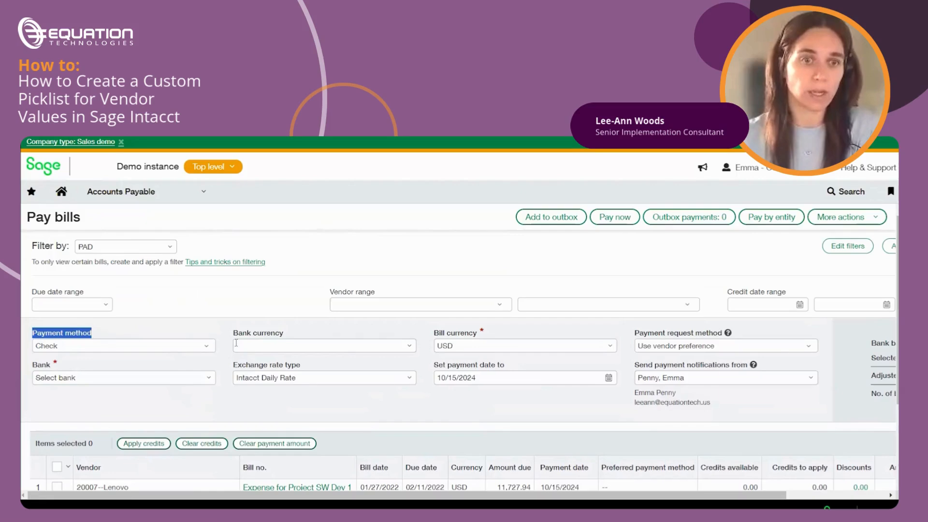
click(208, 346)
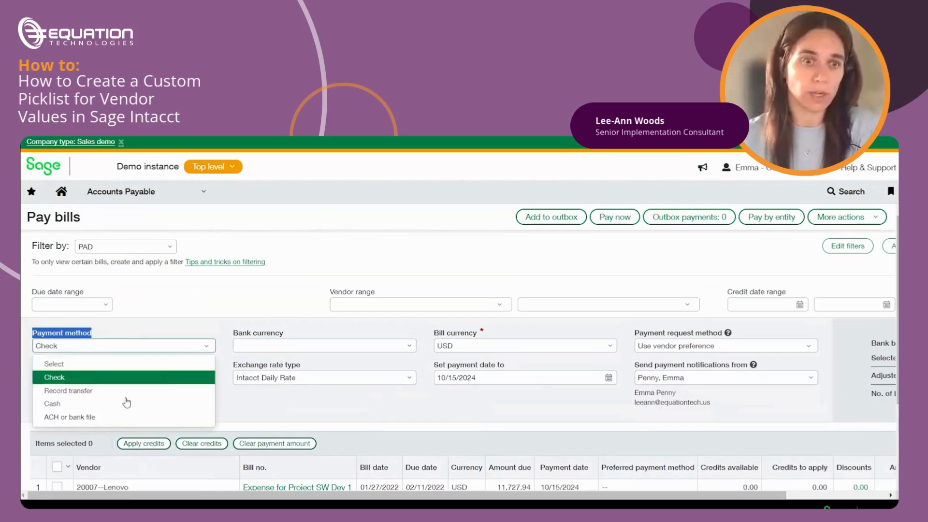
click(85, 392)
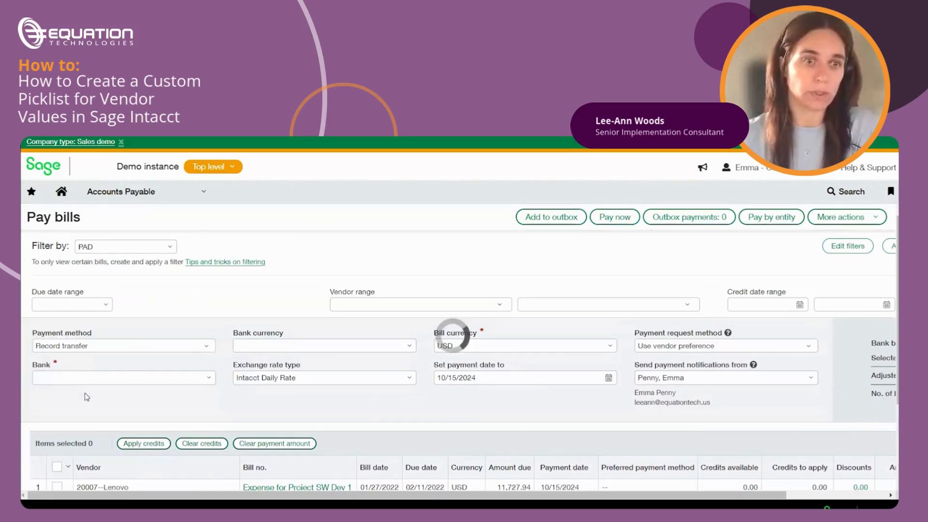
click(104, 243)
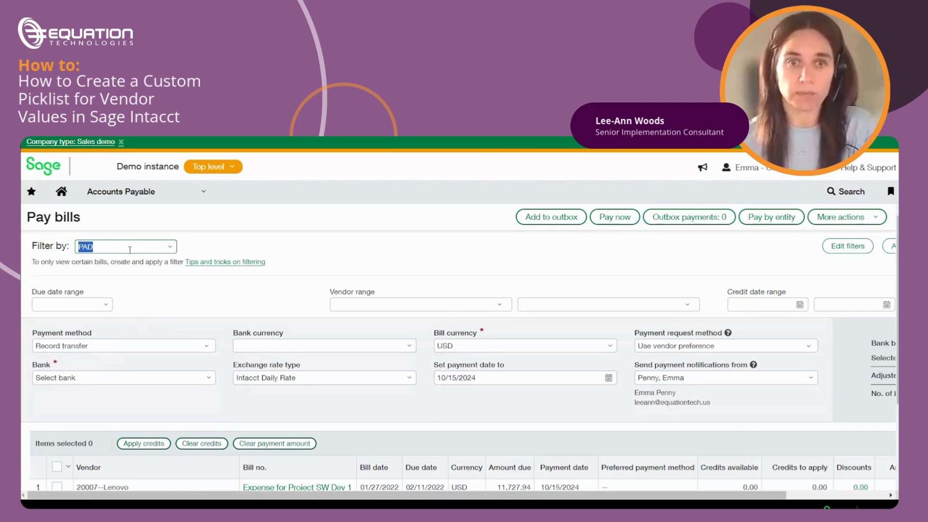
scroll(188, 334, down, 1)
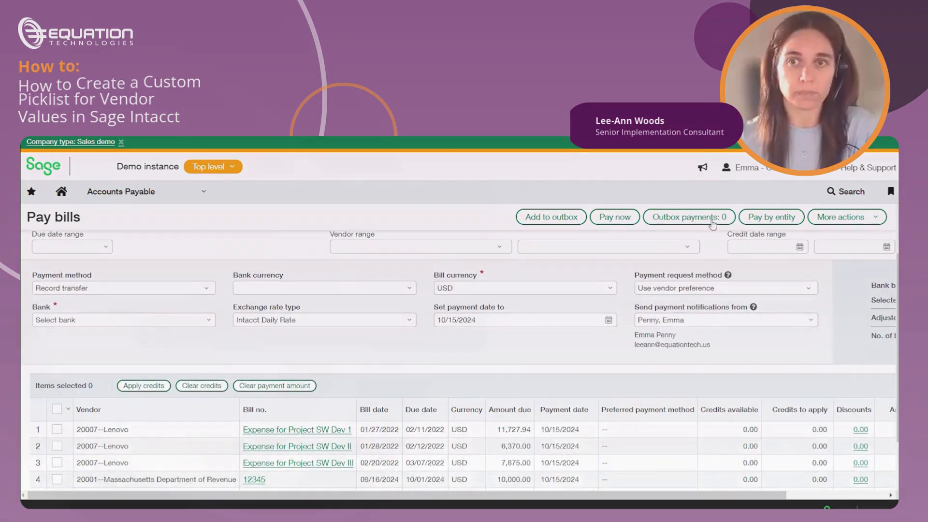